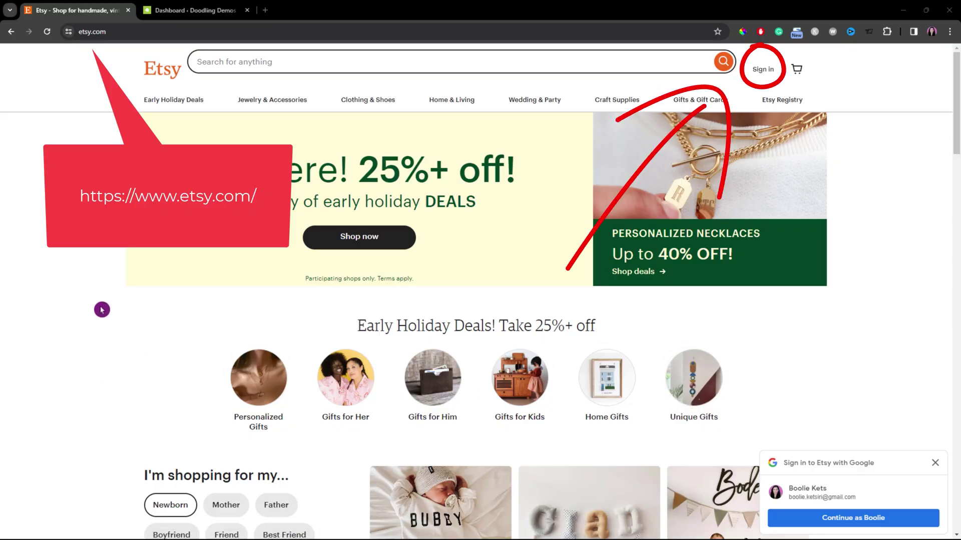
Step: Bring up the Etsy sign-in dialog from the homepage header
left_click(766, 70)
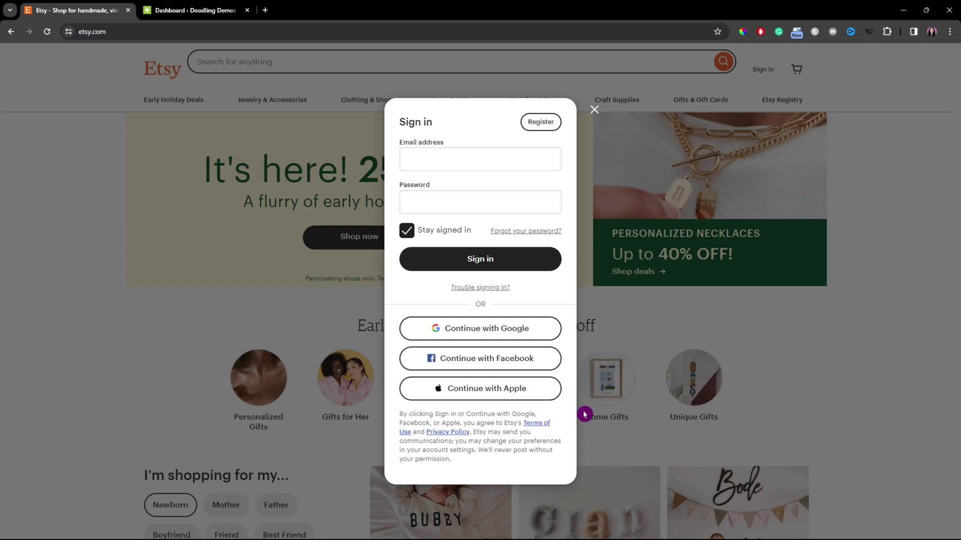
Step: Sign in to Etsy with a Google account, then switch to the WordPress dashboard
left_click(521, 329)
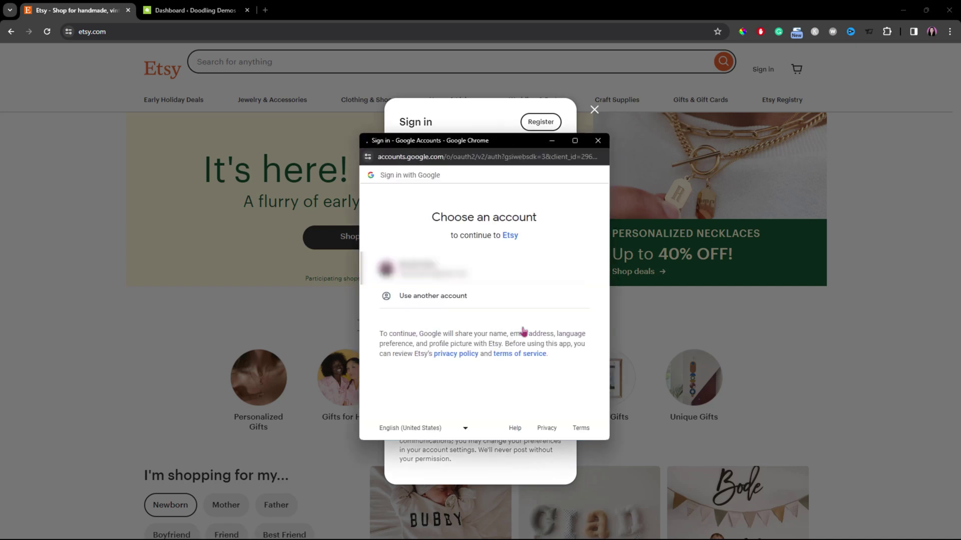
left_click(422, 269)
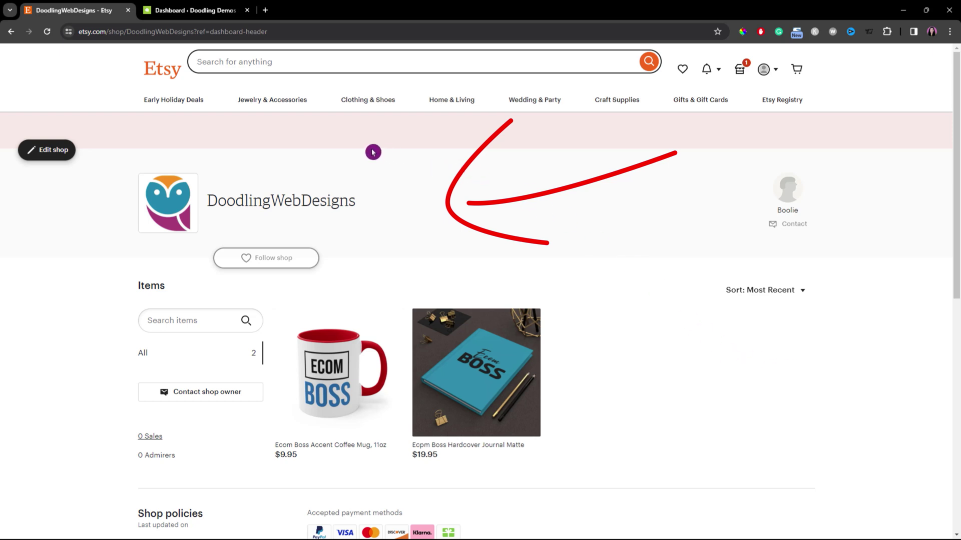
left_click(215, 10)
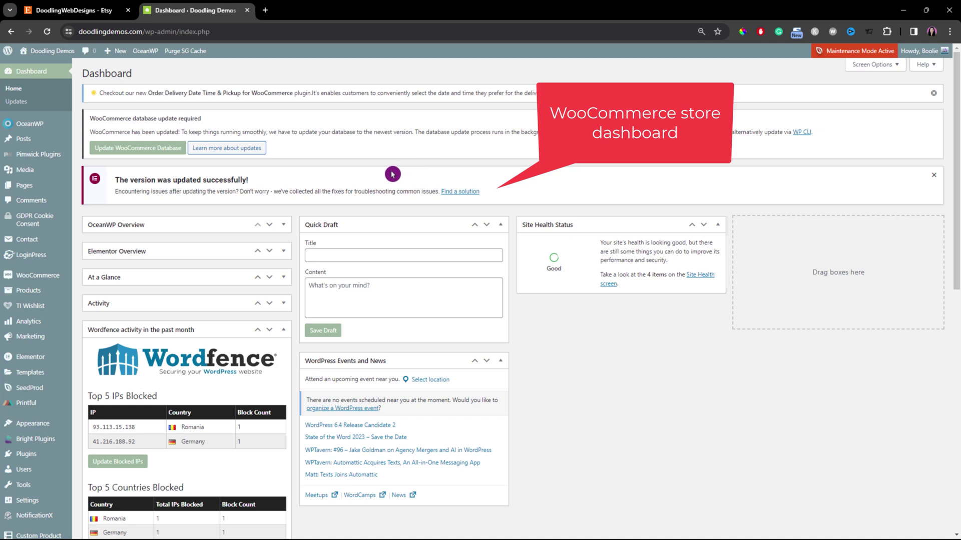
Step: Add and publish a blank page titled 'Etsy Shop', then return to the Pages list
left_click(28, 188)
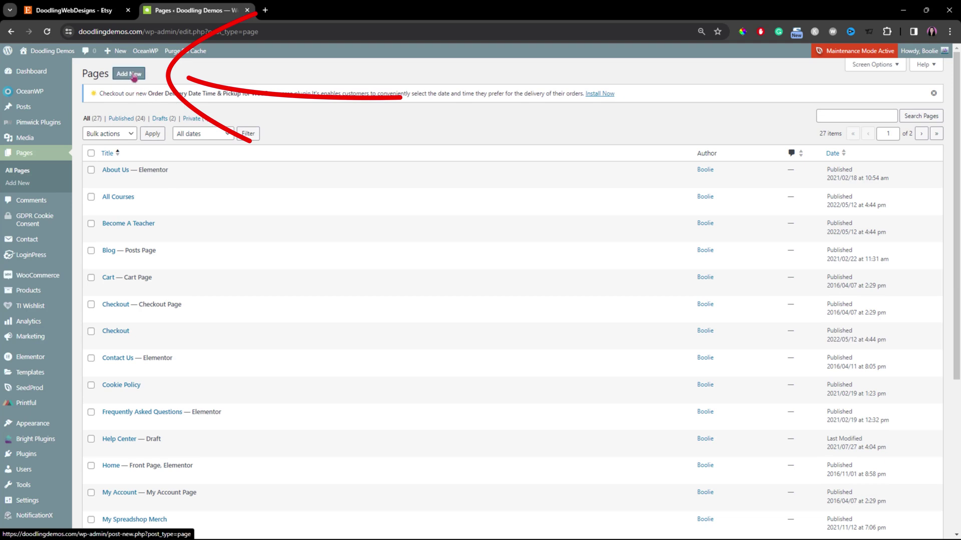
left_click(134, 75)
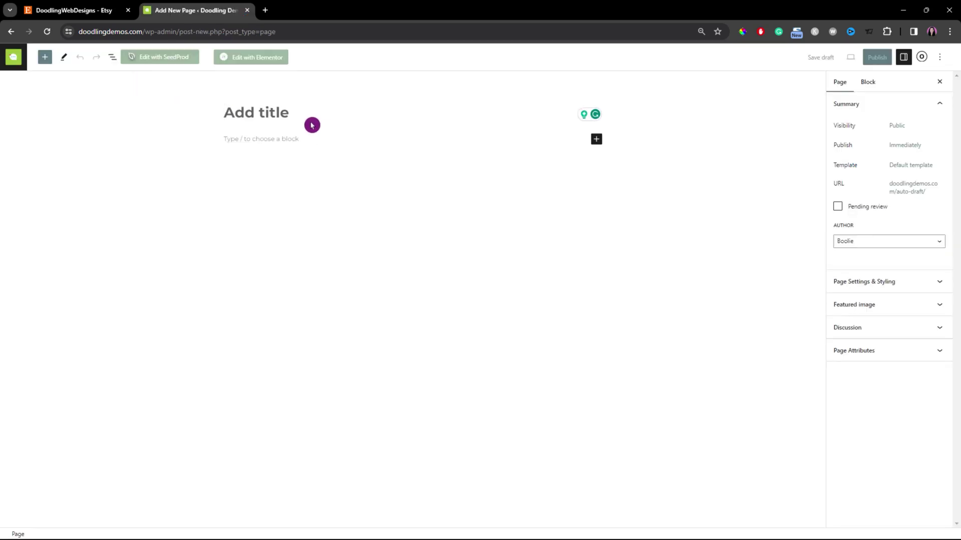
type("Etsy")
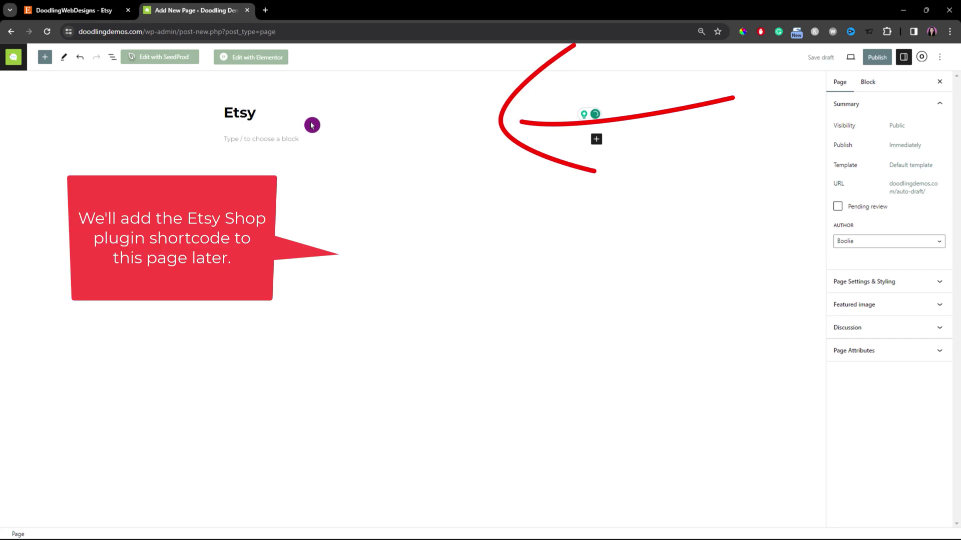
type(" Shop")
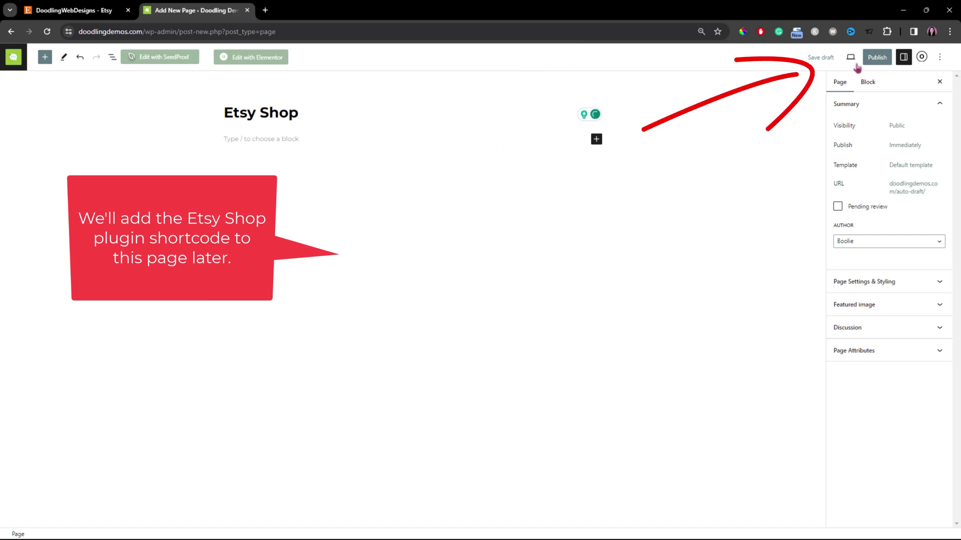
left_click(875, 58)
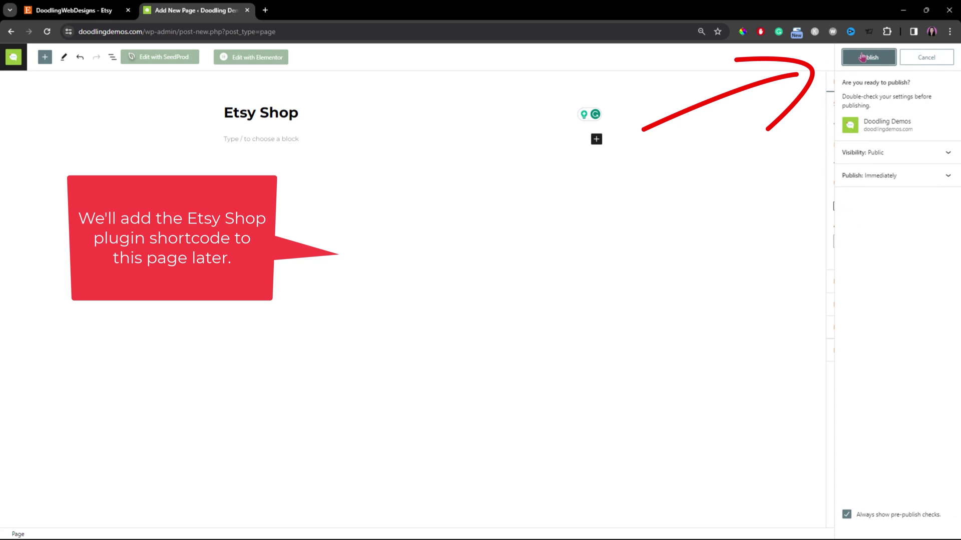
left_click(863, 58)
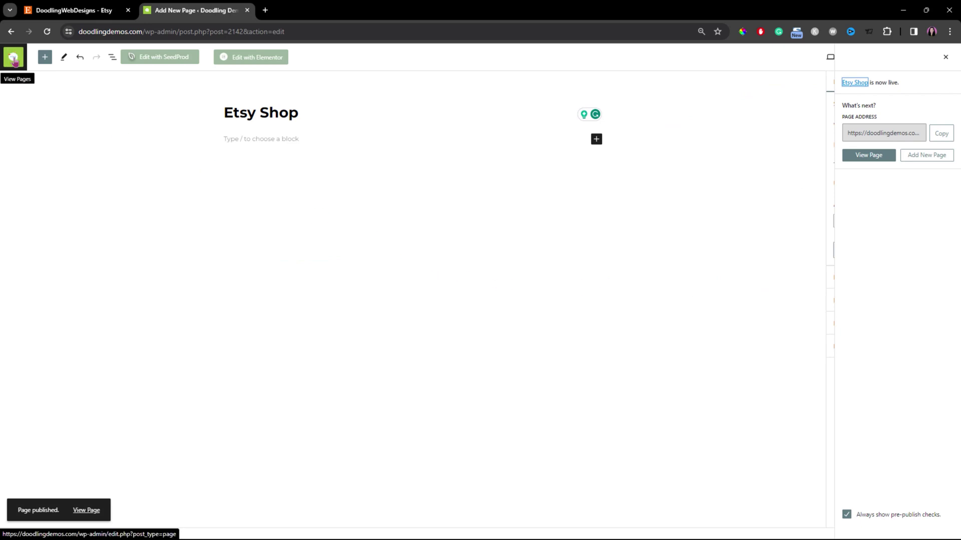
left_click(14, 59)
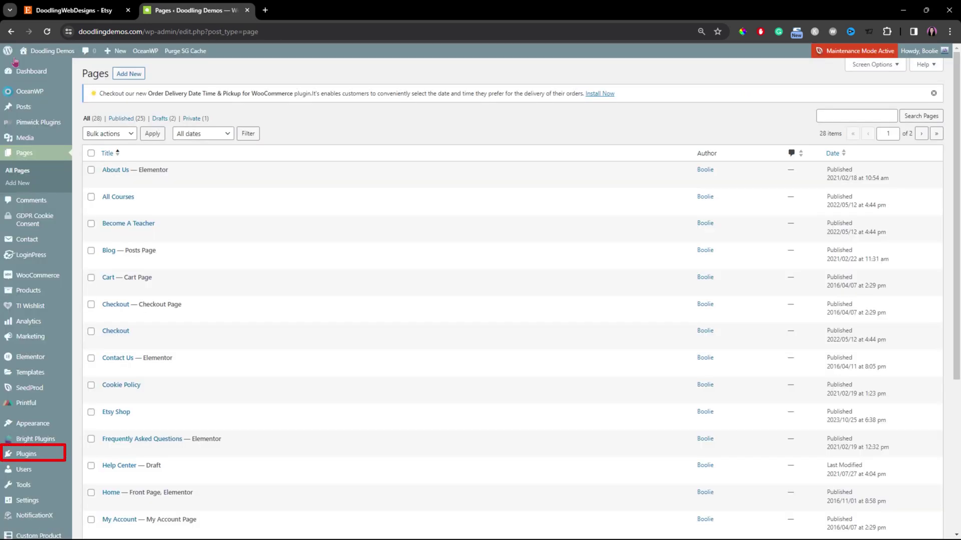
Step: Search the plugin directory for the Etsy Shop plugin, then install and activate it
left_click(31, 459)
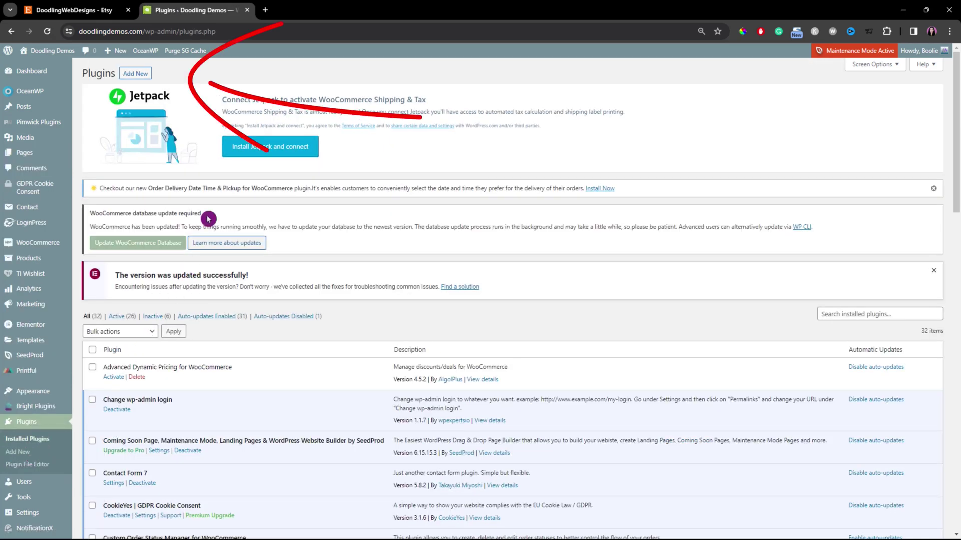
left_click(133, 75)
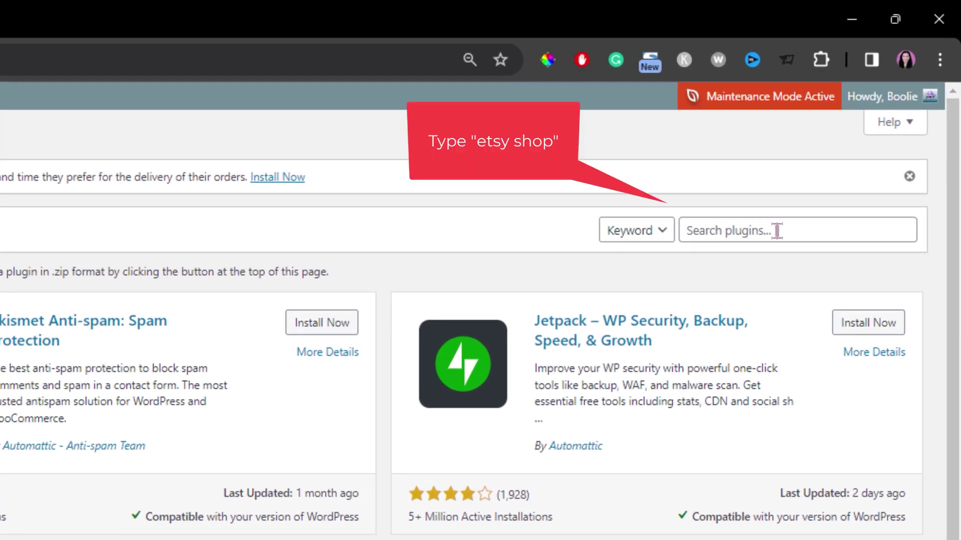
left_click(852, 136)
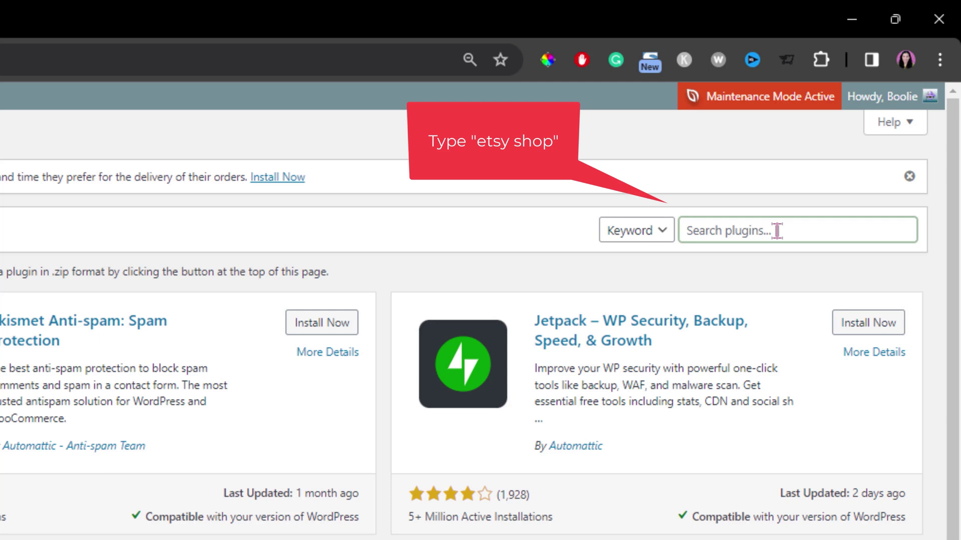
type("et")
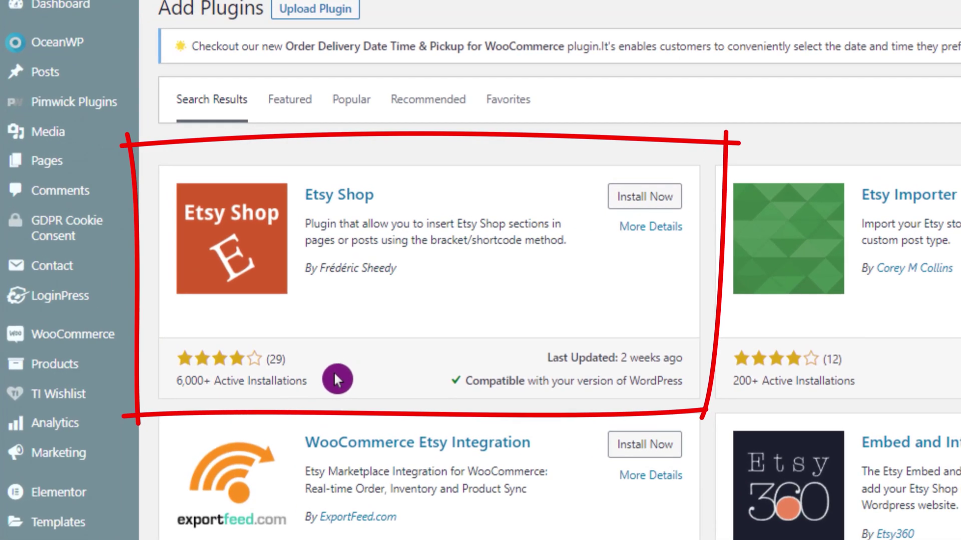
left_click(621, 200)
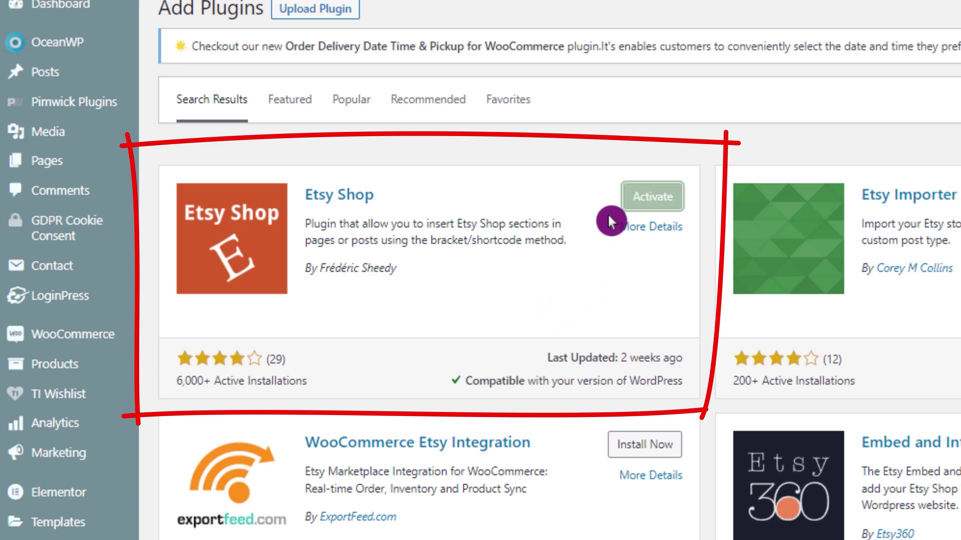
left_click(652, 197)
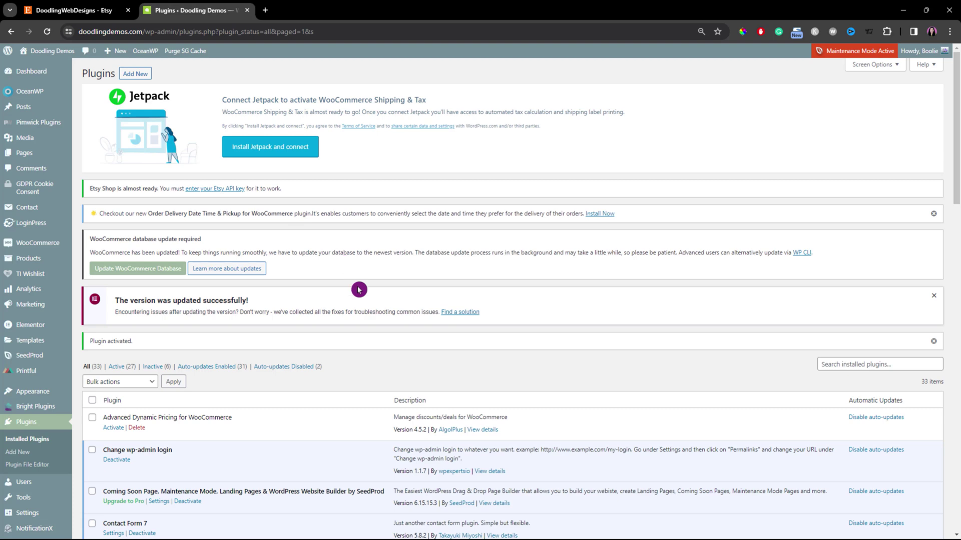
Step: Enable auto-updates for Etsy Shop in the Plugins list and open Settings > Etsy Shop
scroll(358, 290, "down", 1)
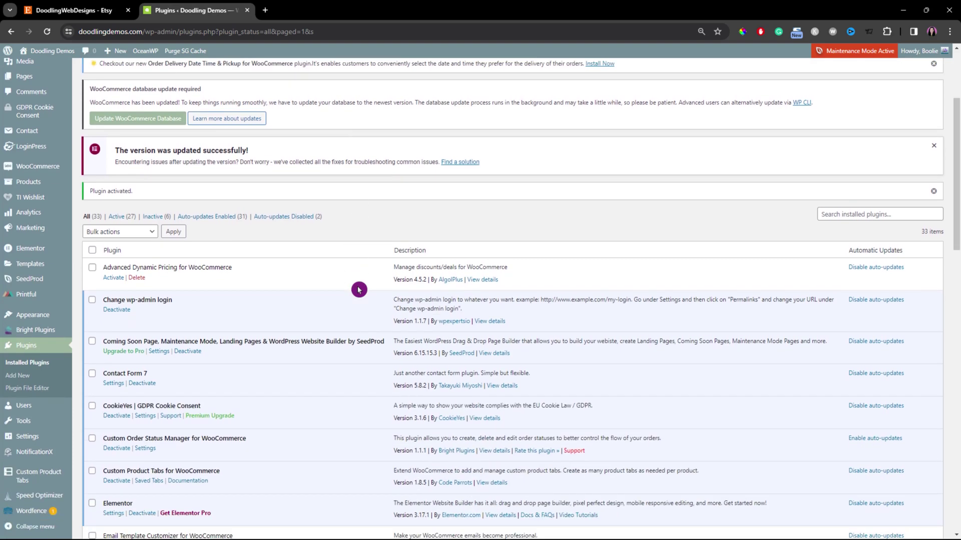
scroll(359, 290, "down", 2)
scroll(359, 288, "down", 2)
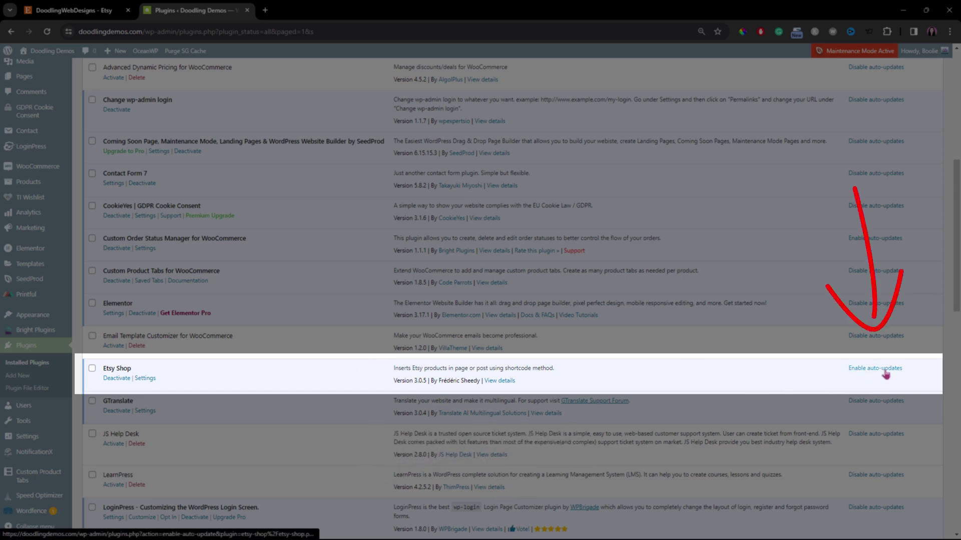
left_click(885, 369)
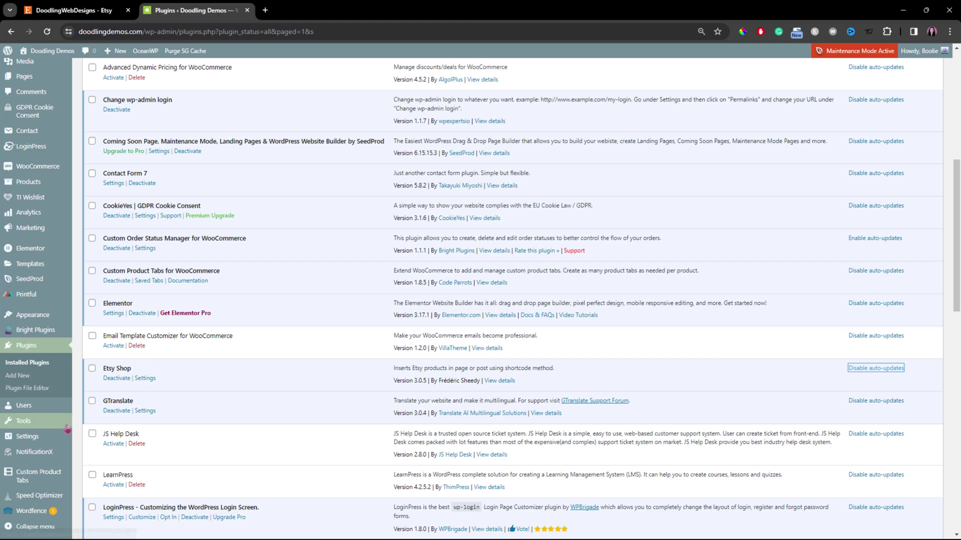
mouse_move(30, 438)
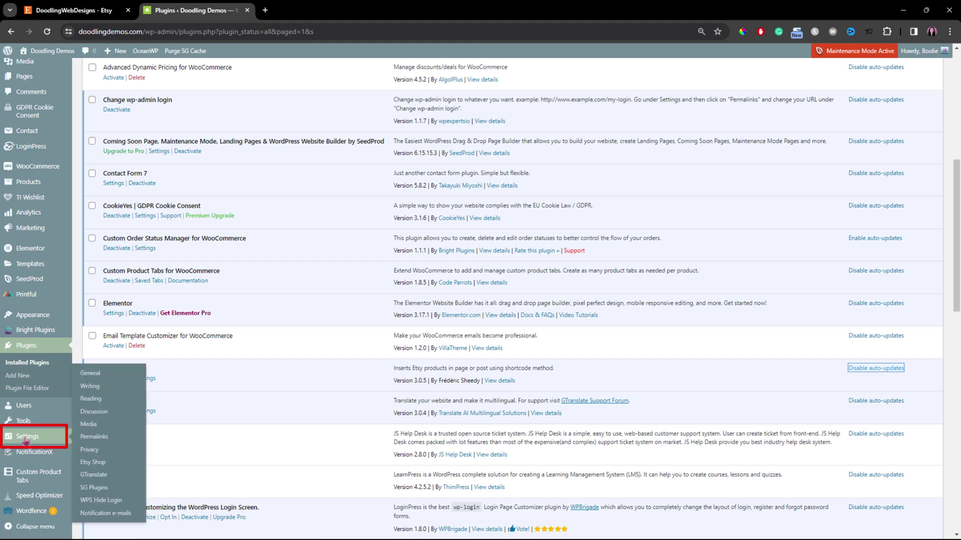
left_click(101, 467)
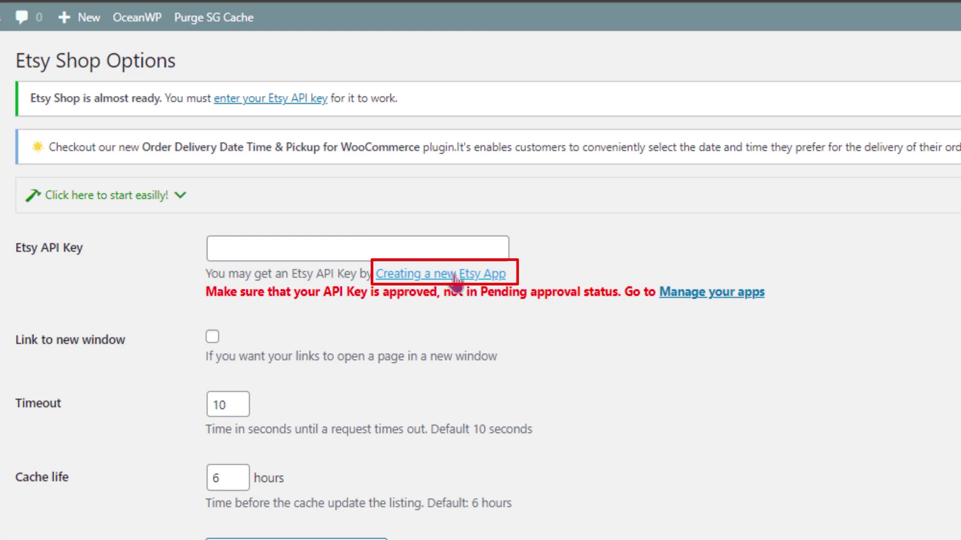
Step: Describe the new app as 'It's for the Etsy integration on my WooCommerce WordPress website.' and paste the site URL
left_click(453, 274)
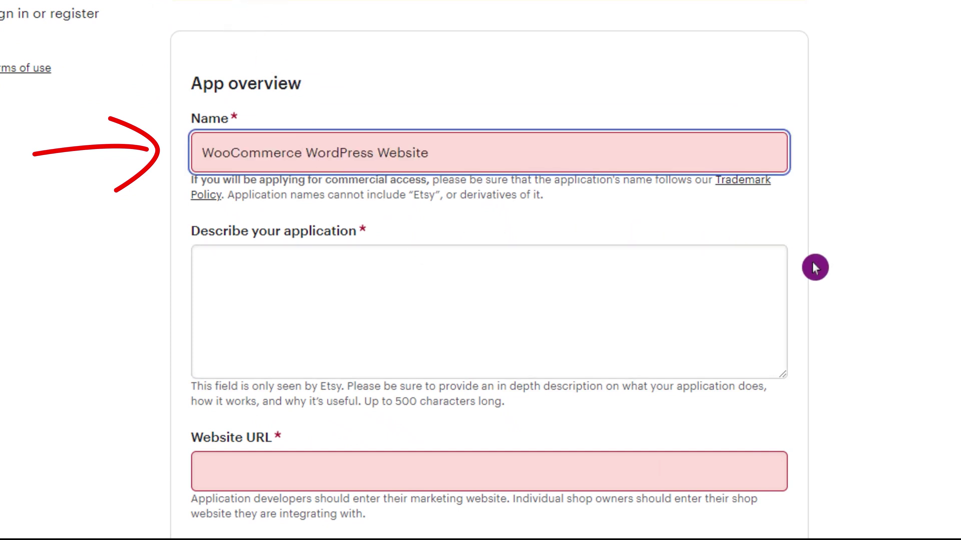
scroll(823, 275, "down", 3)
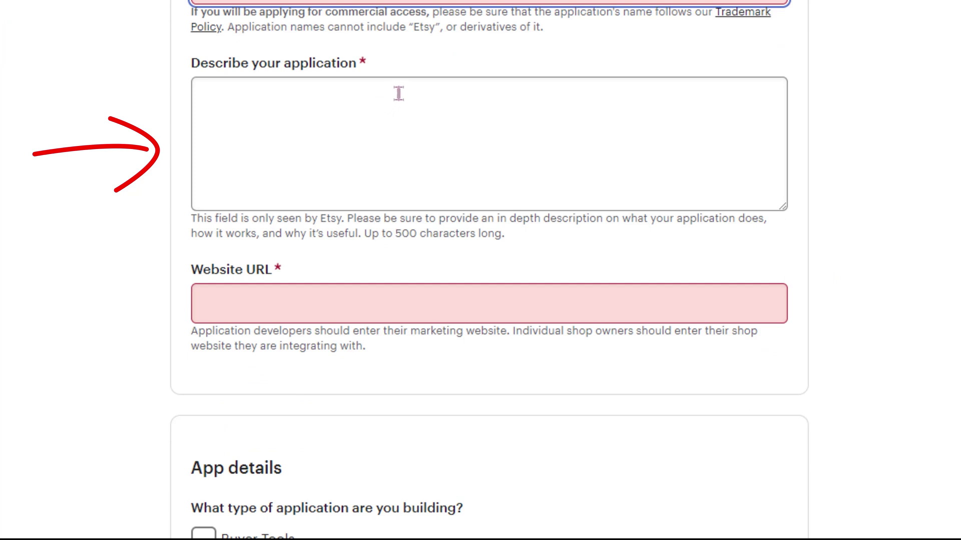
left_click(371, 90)
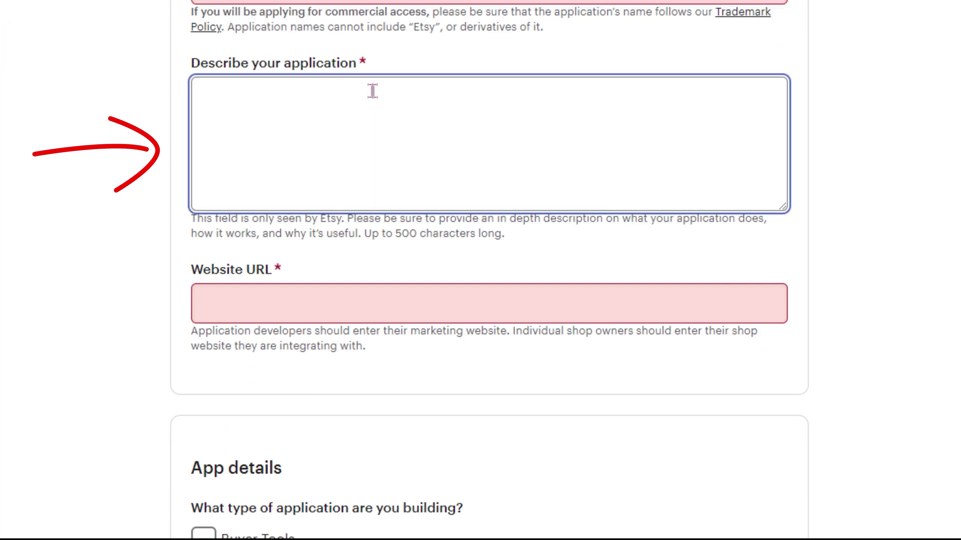
type("It's for the Etsy integration on my WooCommerce WordPress website.")
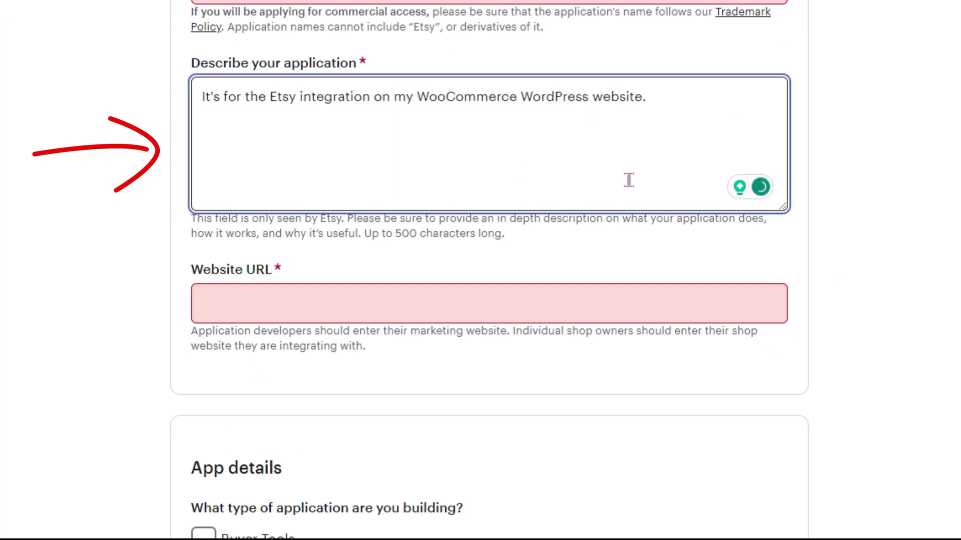
scroll(856, 214, "down", 2)
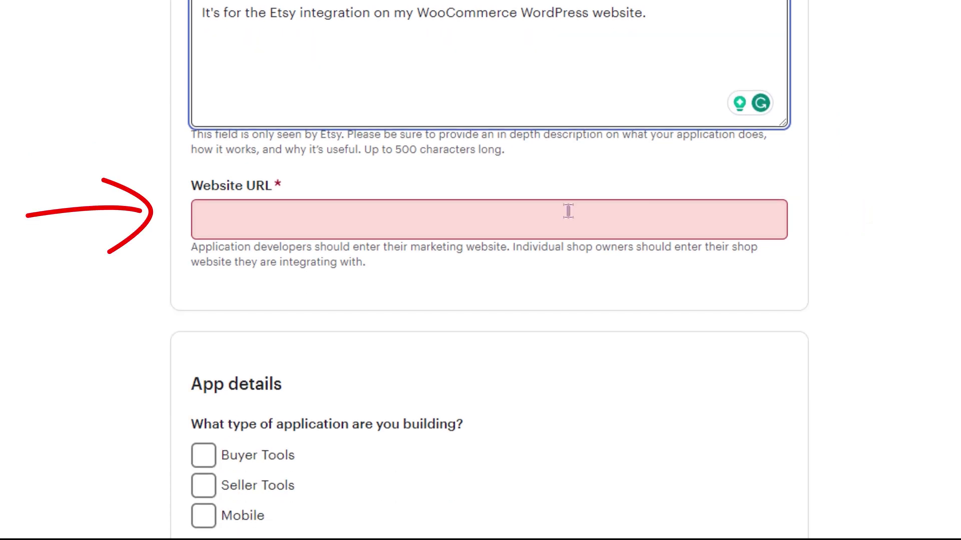
left_click(380, 208)
type("https://doodlingdemos.com/")
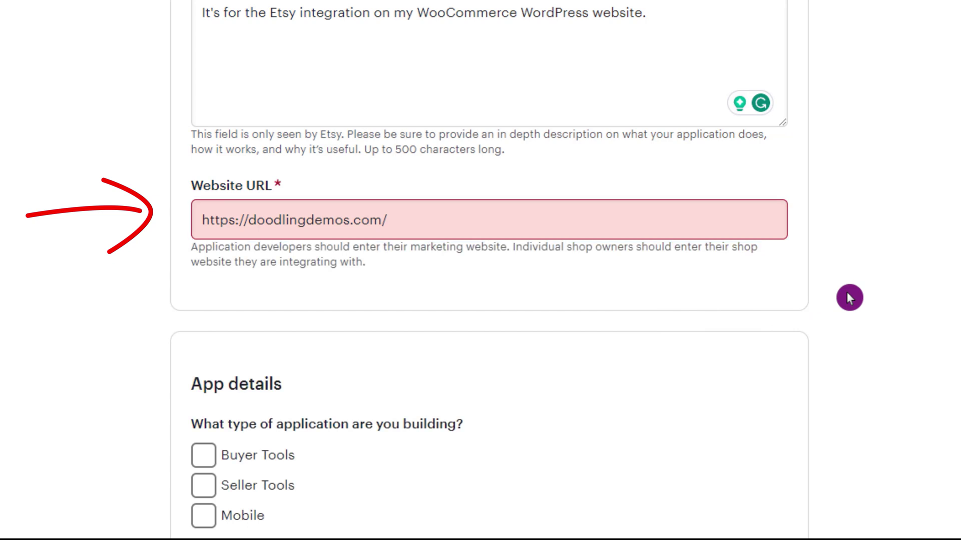
scroll(844, 294, "down", 5)
scroll(845, 300, "down", 2)
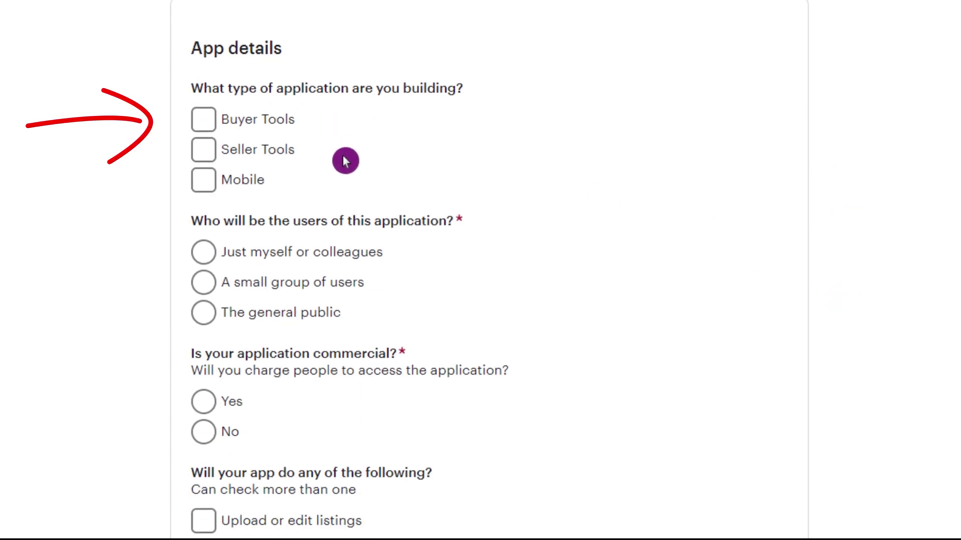
Step: Choose Seller Tools, 'Just myself or colleagues', non-commercial, listing-edit access, and pass the captcha
left_click(203, 152)
scroll(553, 177, "down", 2)
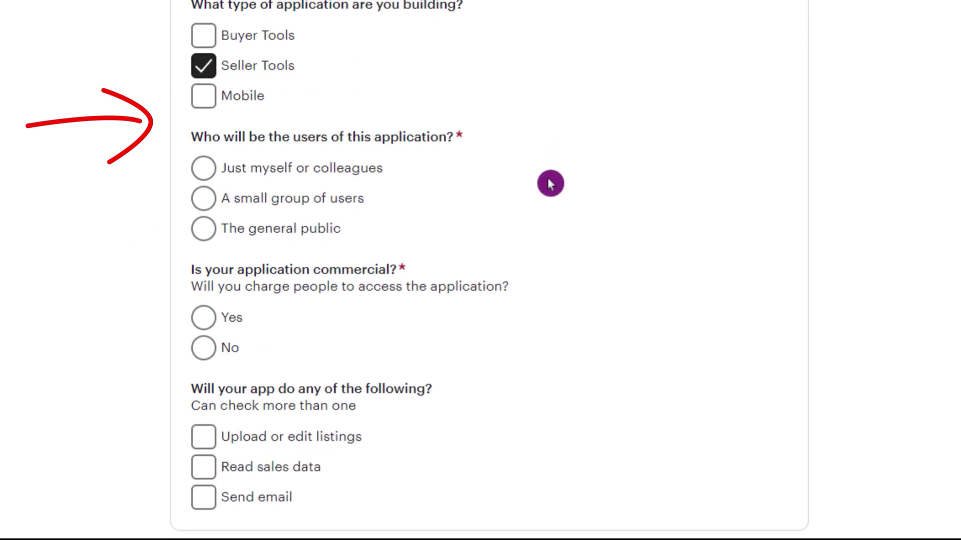
scroll(549, 181, "down", 2)
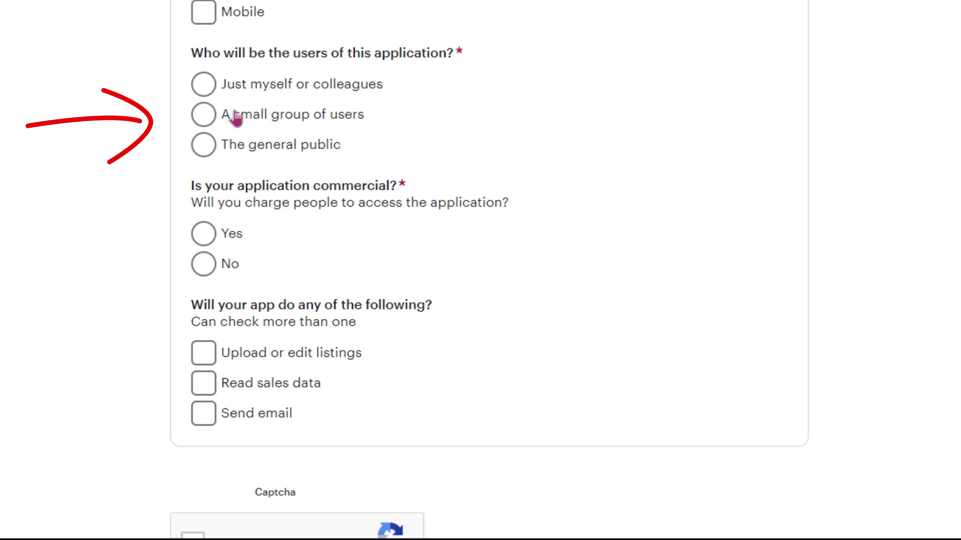
left_click(202, 88)
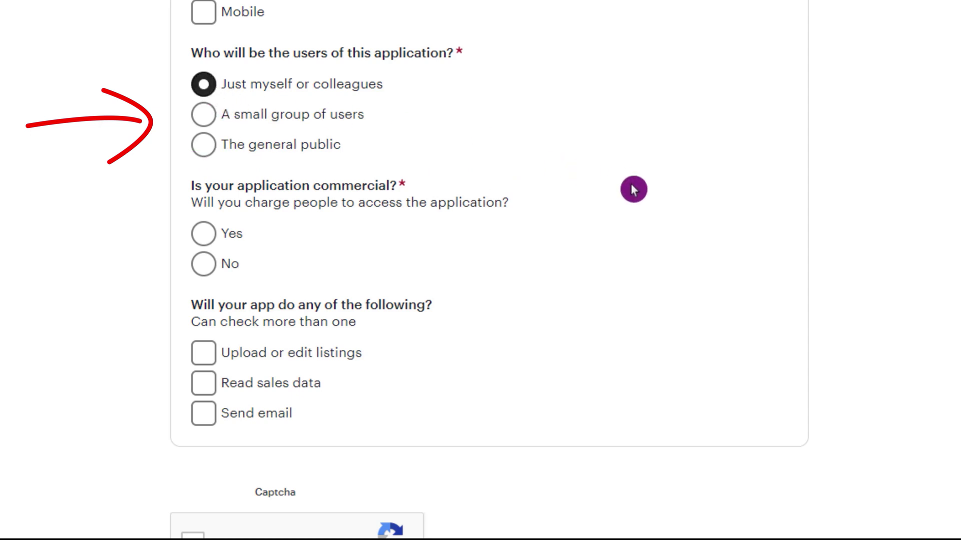
scroll(631, 186, "down", 2)
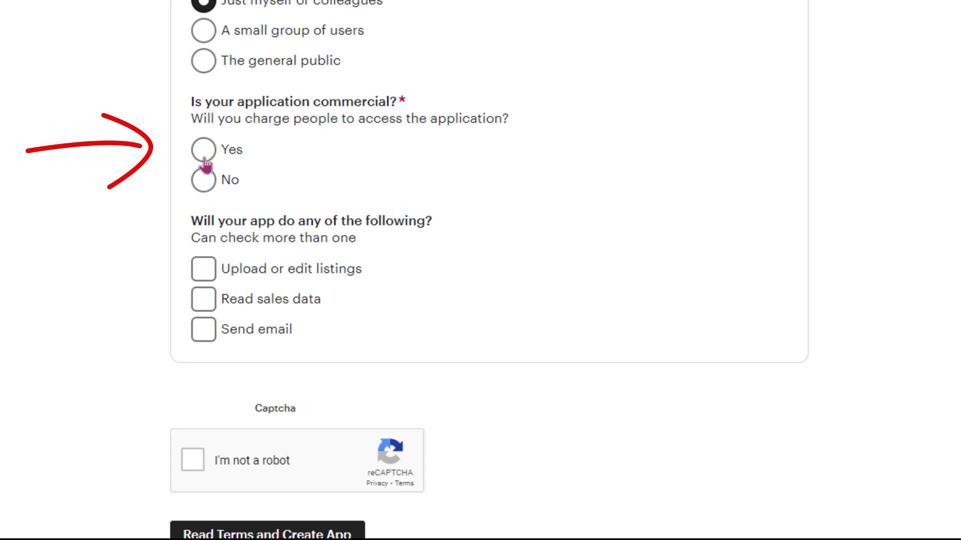
left_click(203, 179)
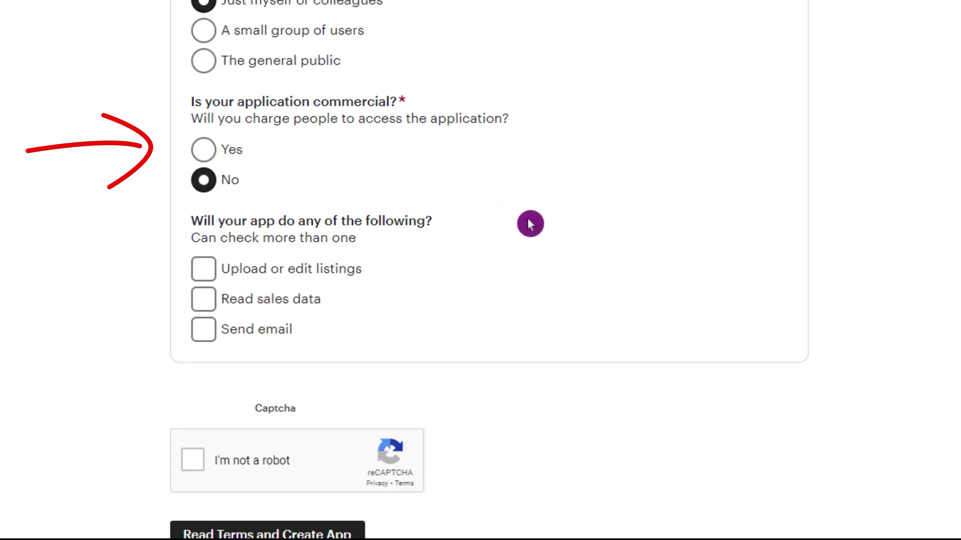
scroll(528, 220, "down", 2)
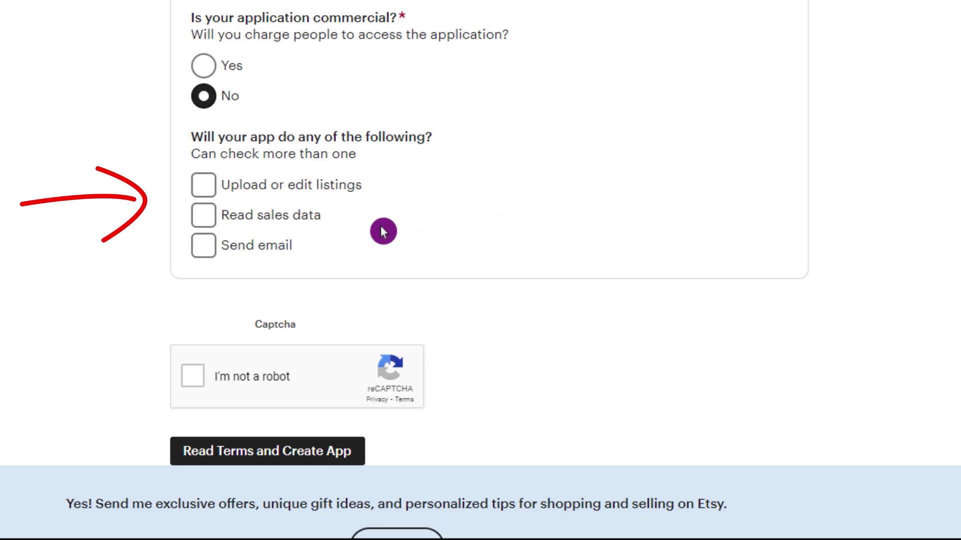
left_click(206, 195)
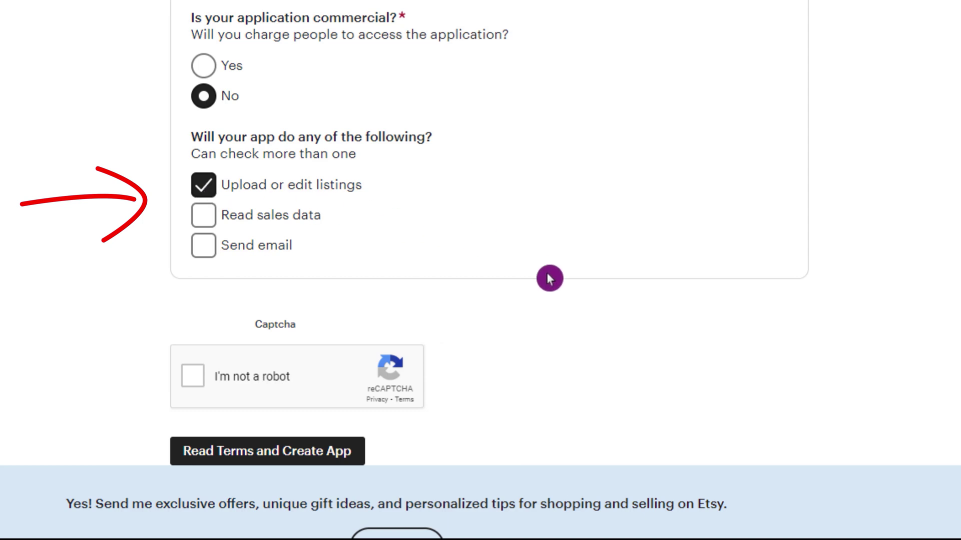
scroll(550, 288, "down", 2)
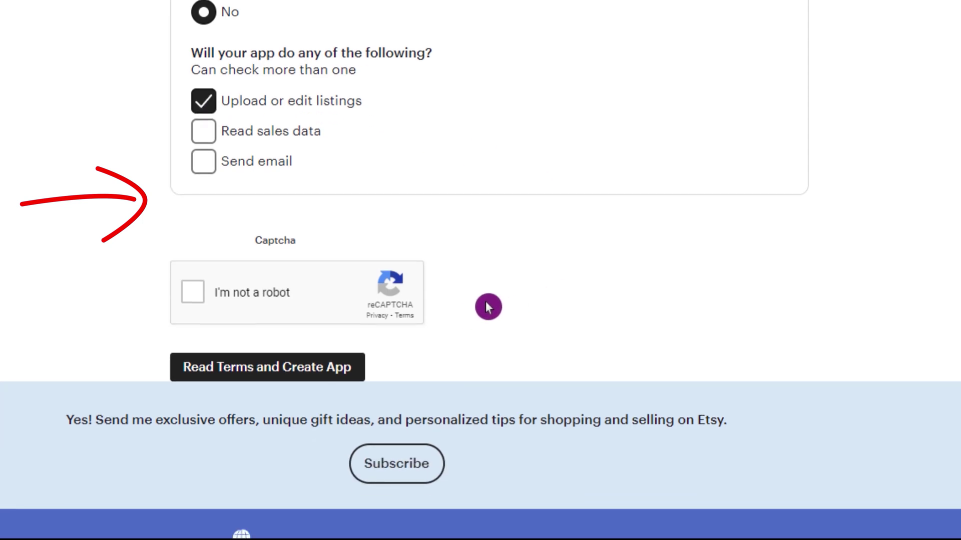
left_click(194, 294)
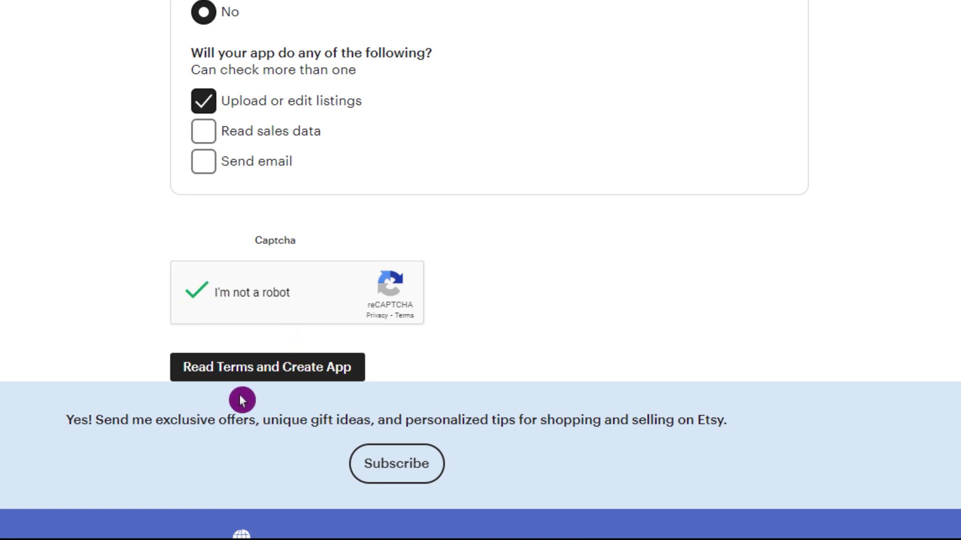
Step: Read and accept the Etsy API Terms of Use, then create the app
scroll(456, 368, "down", 2)
scroll(459, 375, "down", 2)
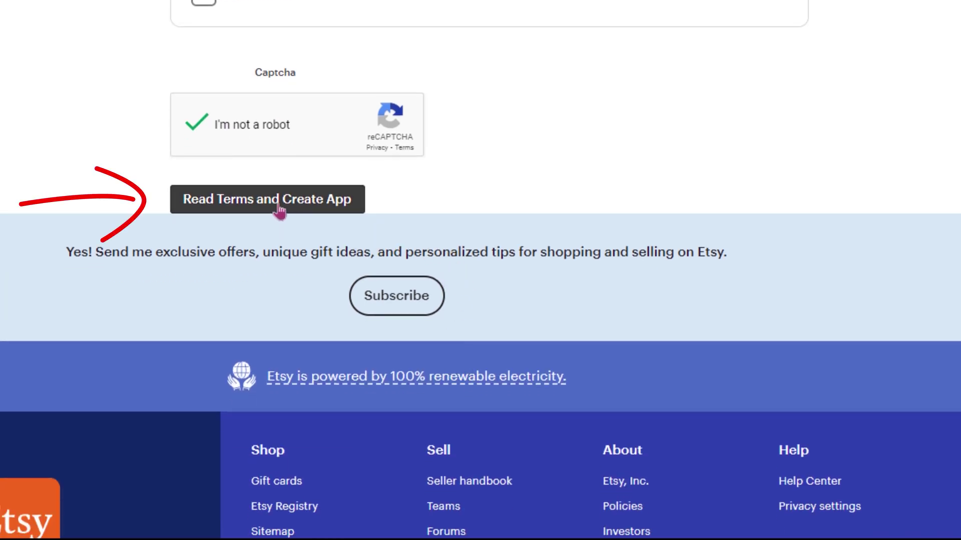
scroll(278, 216, "down", 2)
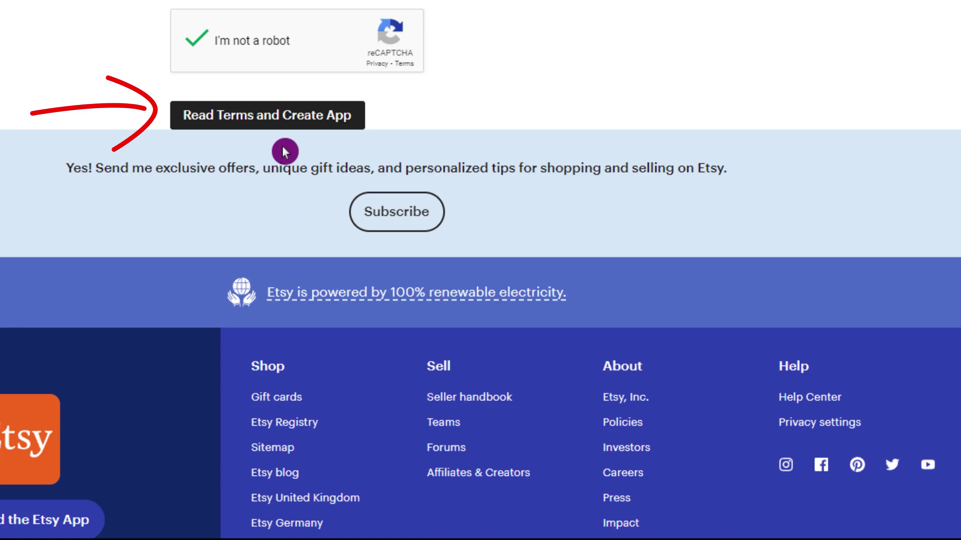
left_click(289, 128)
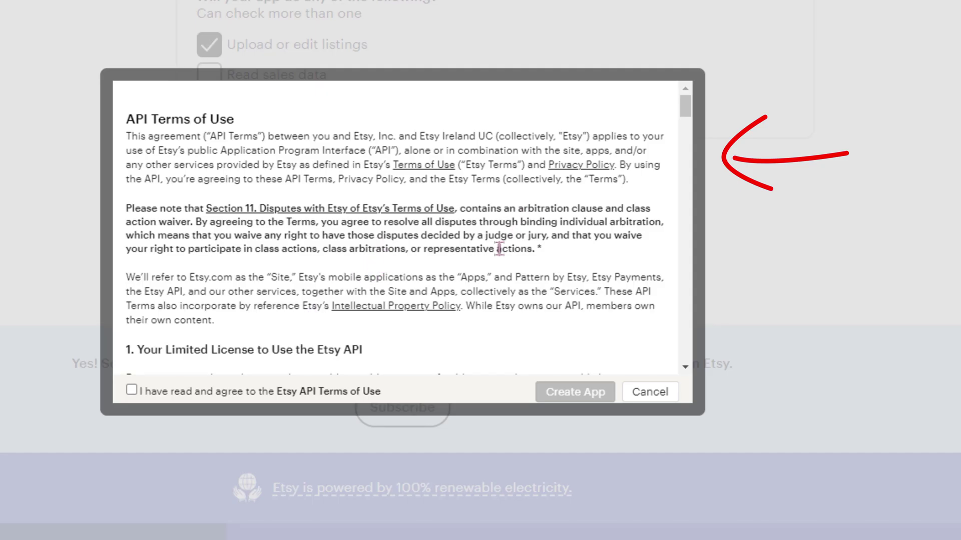
scroll(499, 248, "down", 2)
scroll(499, 248, "up", 1)
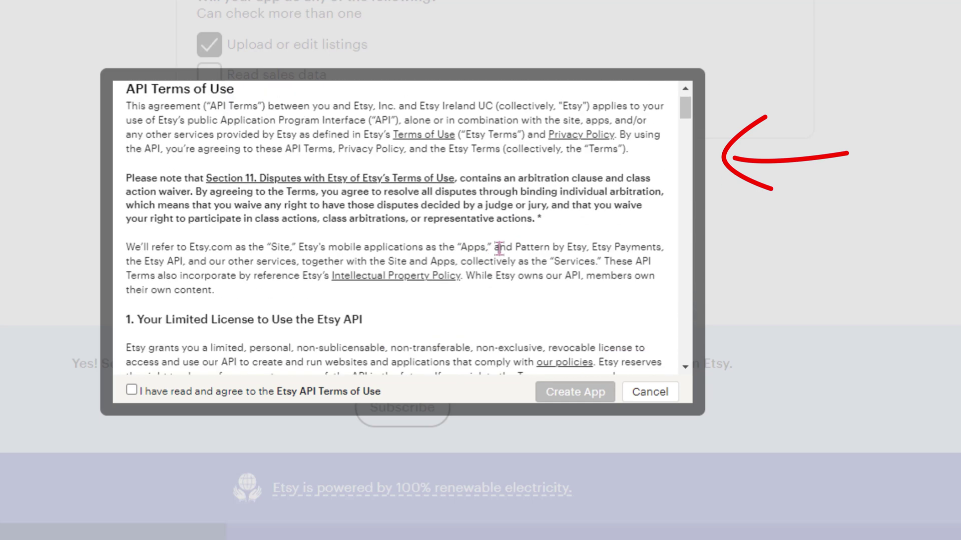
scroll(499, 249, "down", 10)
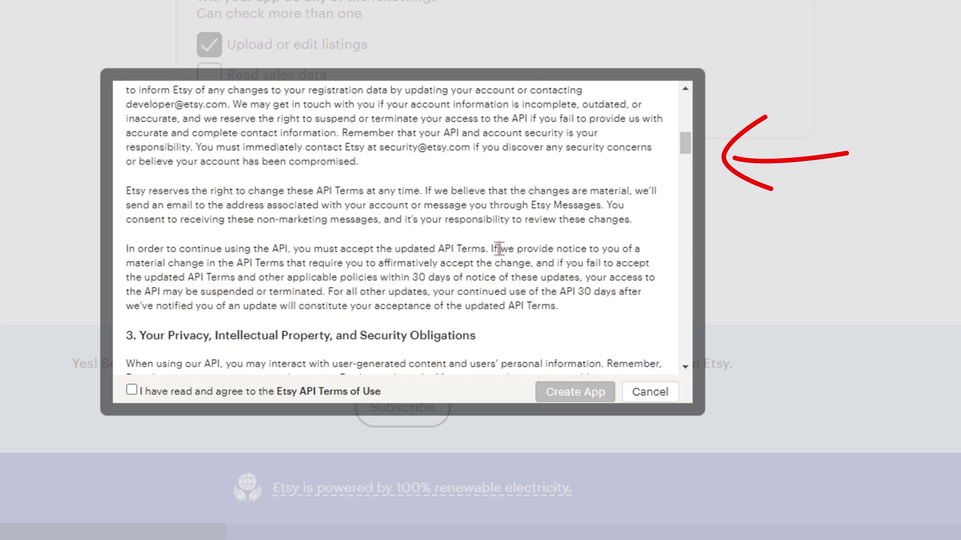
scroll(498, 249, "down", 10)
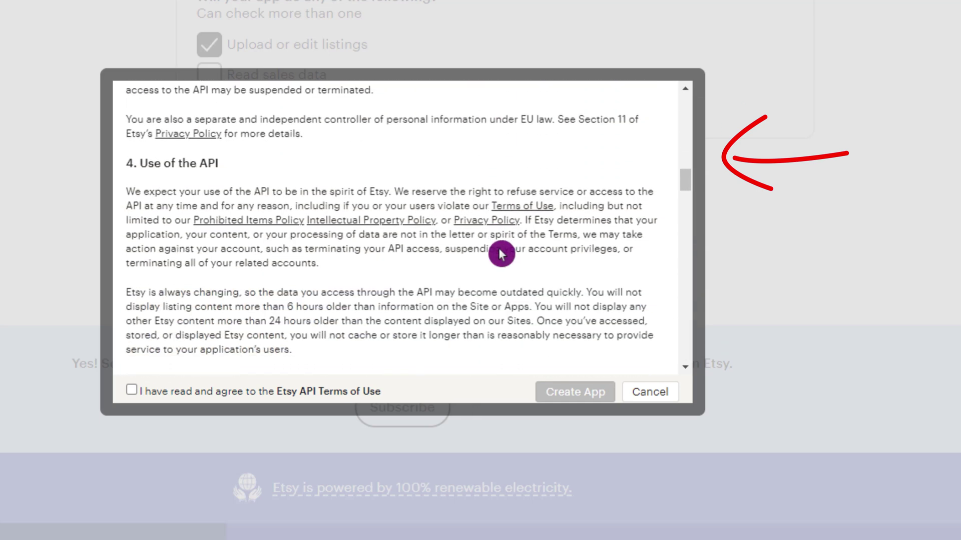
scroll(498, 248, "down", 20)
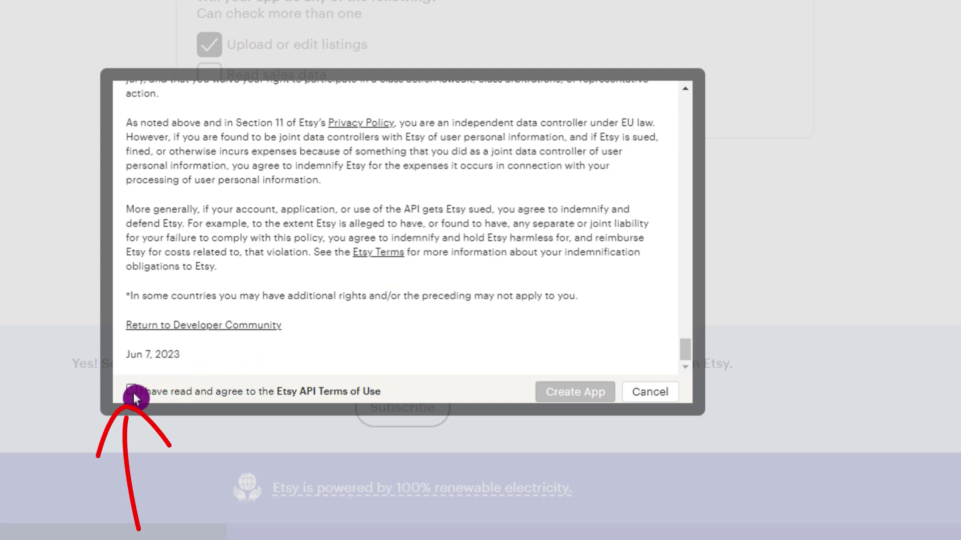
left_click(131, 391)
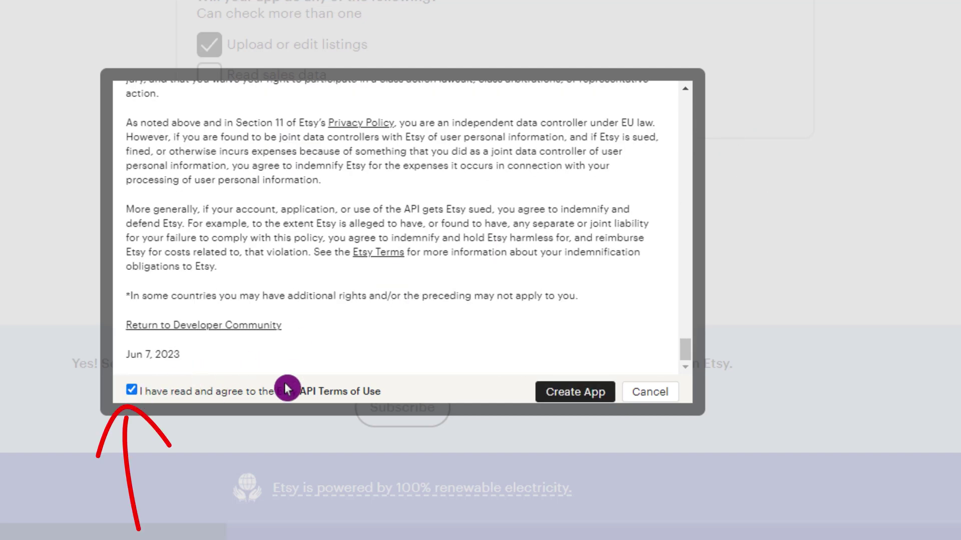
left_click(576, 394)
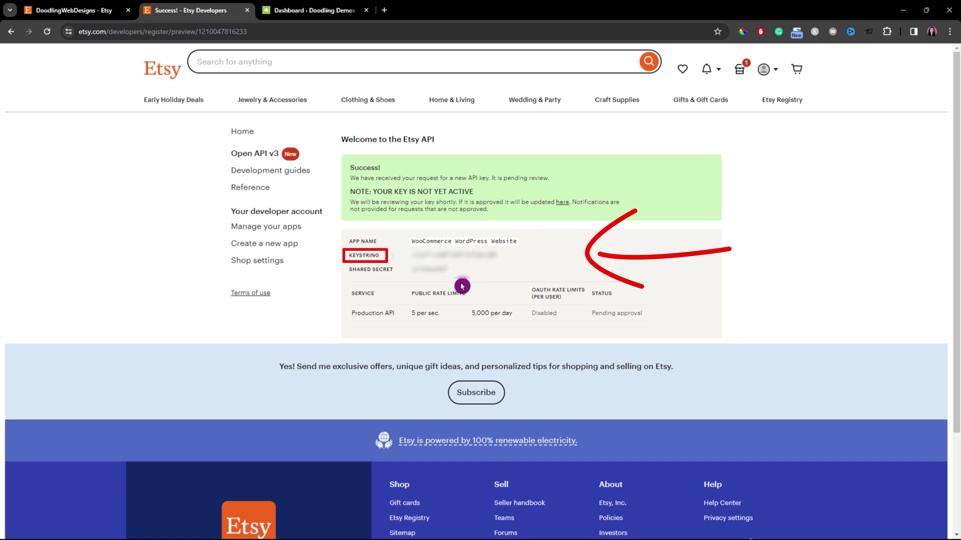
Step: Copy the new app's KEYSTRING from the Etsy success page
left_click_drag(410, 255, 499, 256)
right_click(484, 254)
left_click(515, 265)
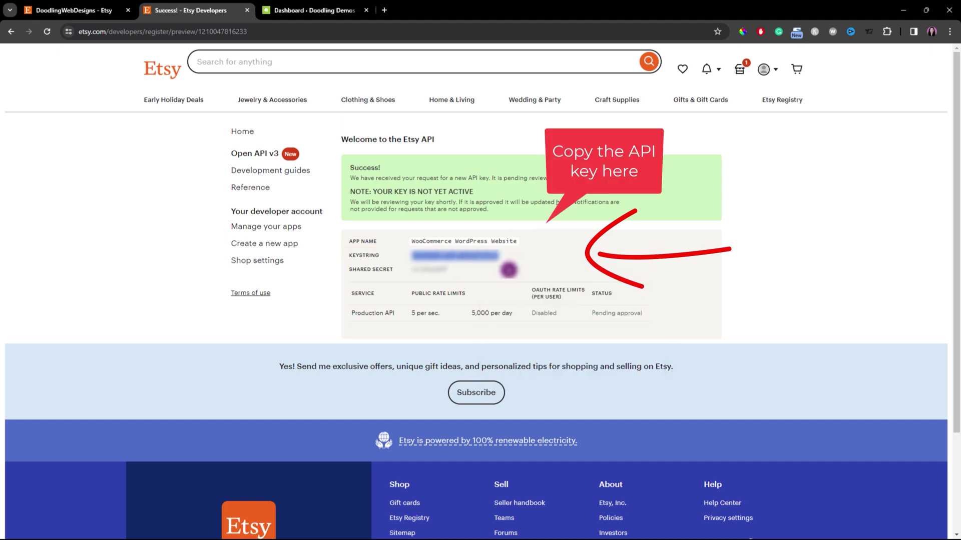
Step: Paste the key into the Etsy API Key field under Settings > Etsy Shop and save
left_click(331, 14)
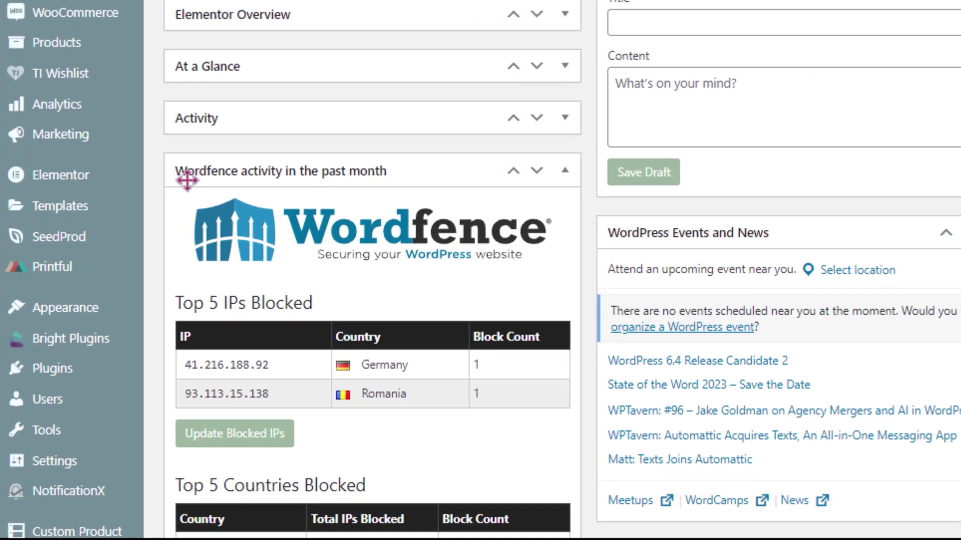
mouse_move(55, 460)
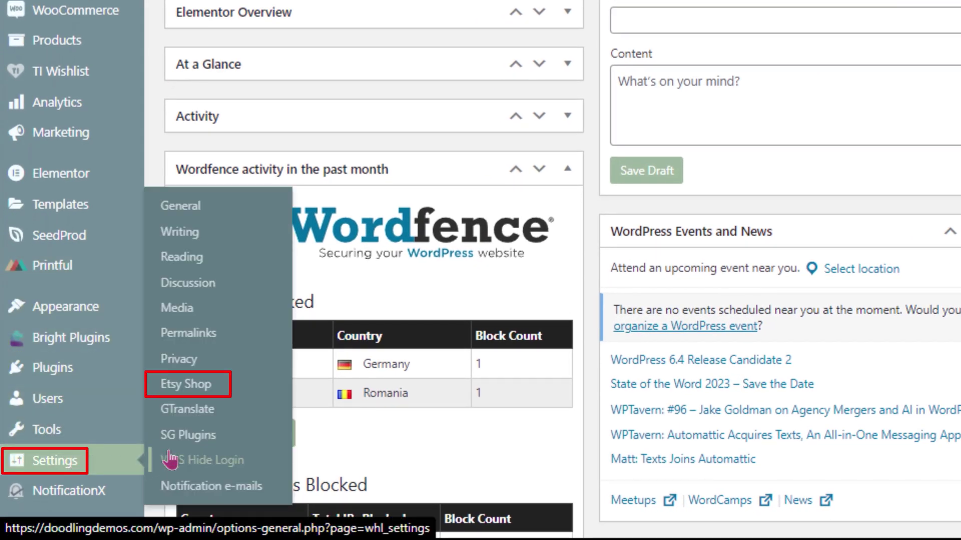
left_click(191, 388)
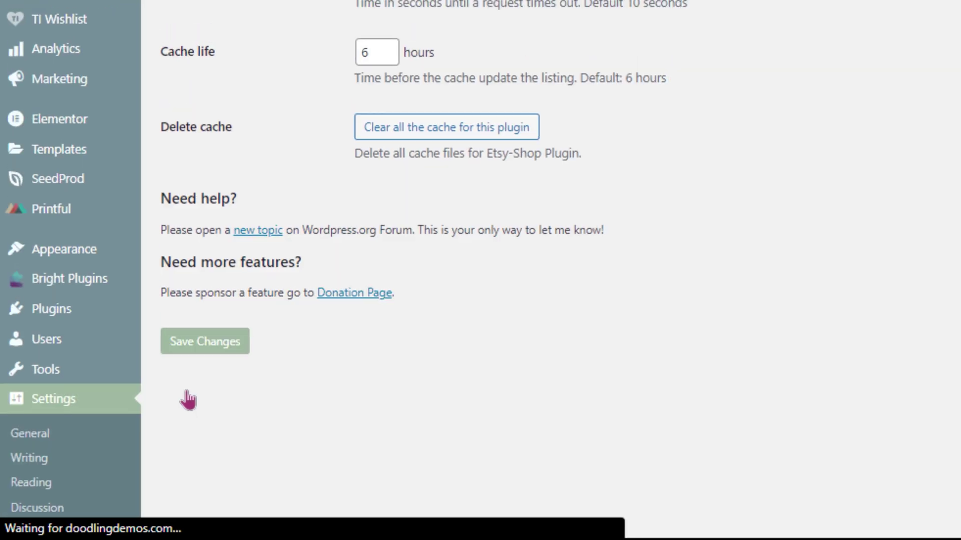
left_click(242, 171)
key("ctrl+v")
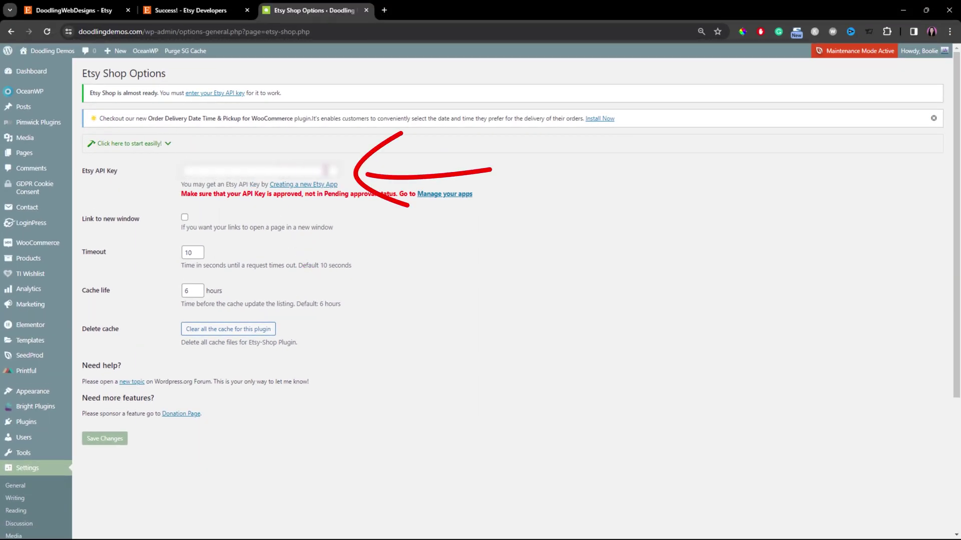
key("ctrl+v")
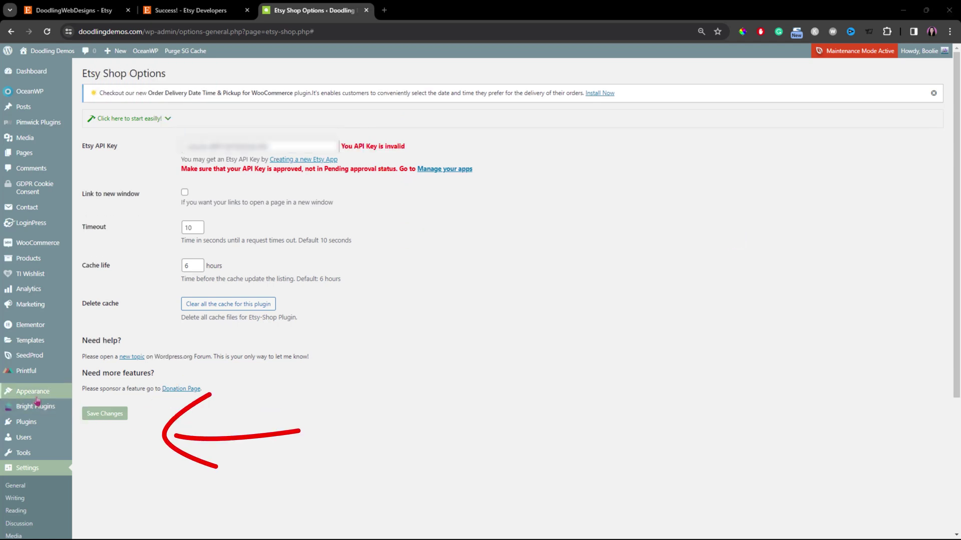
mouse_move(37, 396)
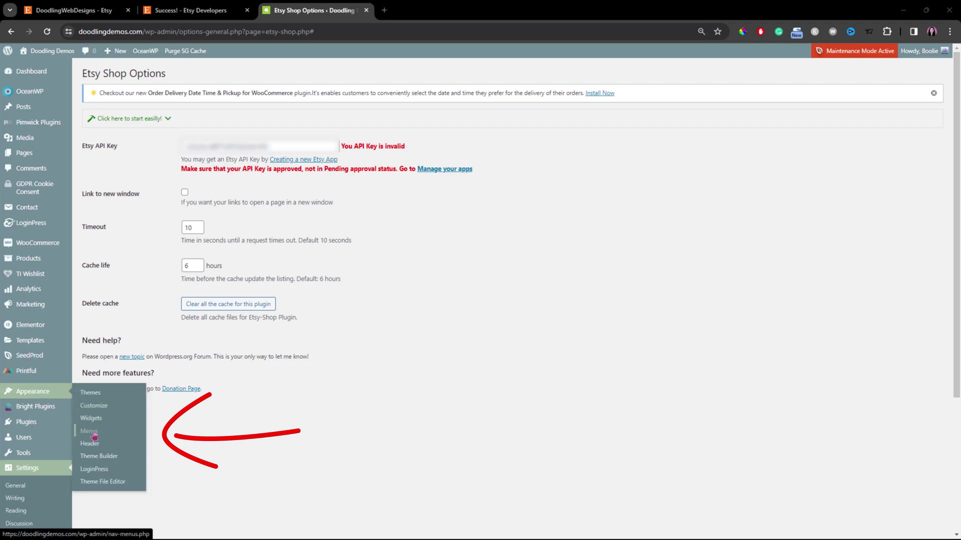
Step: Add the Etsy Shop page to the Main Menu under SHOP, labelled 'MY ETSY SHOP'
left_click(94, 434)
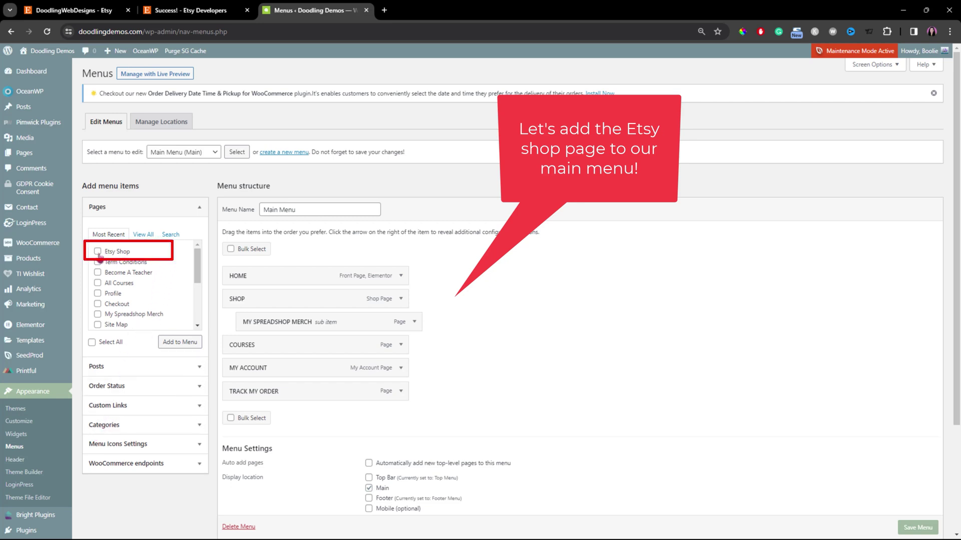
left_click(181, 344)
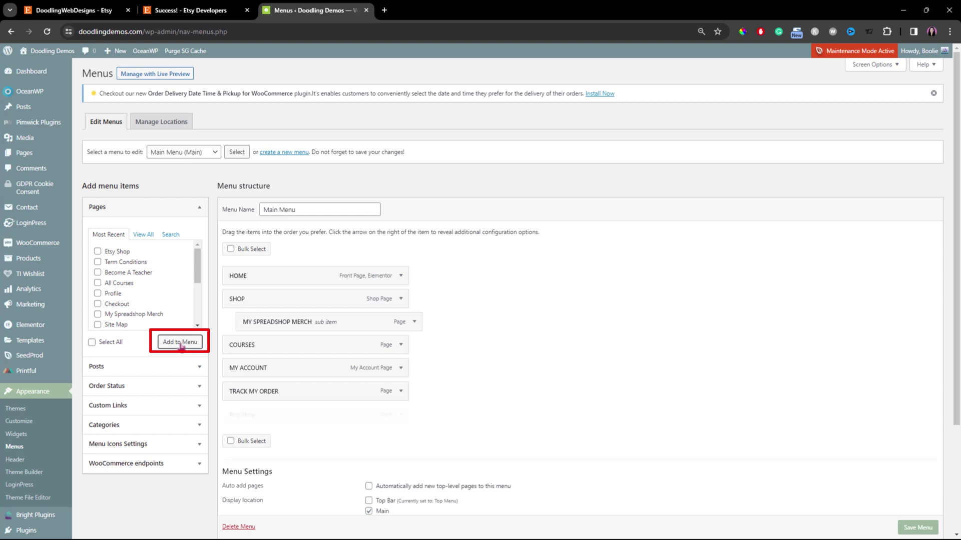
left_click_drag(255, 408, 270, 325)
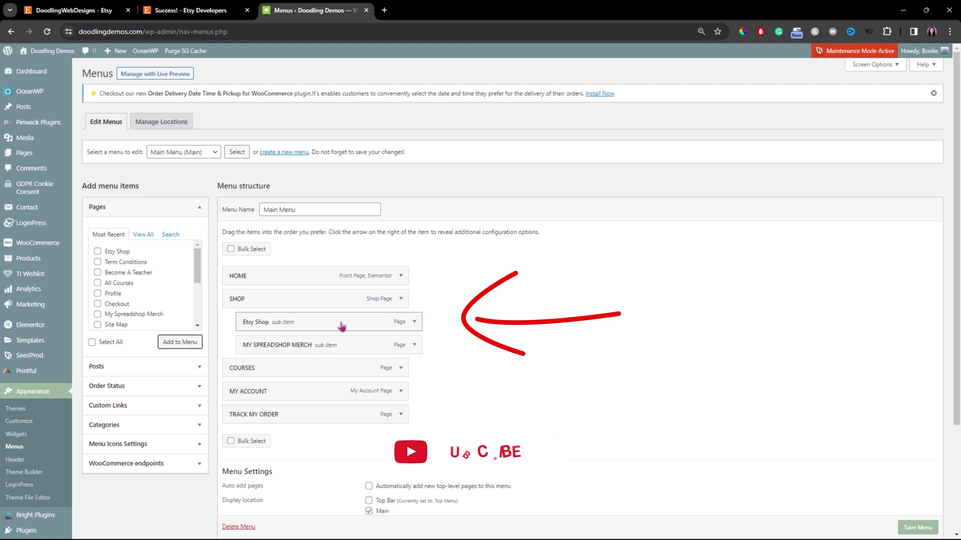
left_click(414, 323)
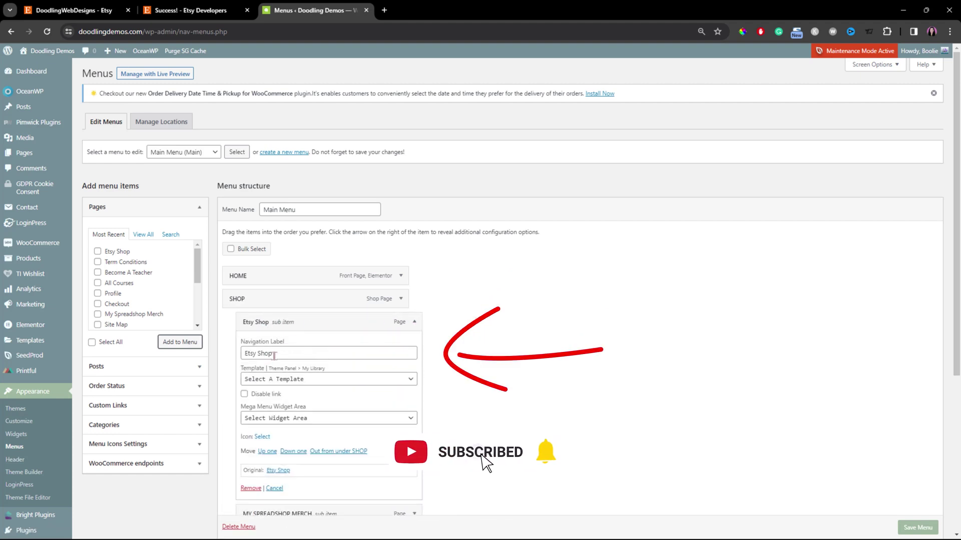
left_click_drag(278, 354, 243, 352)
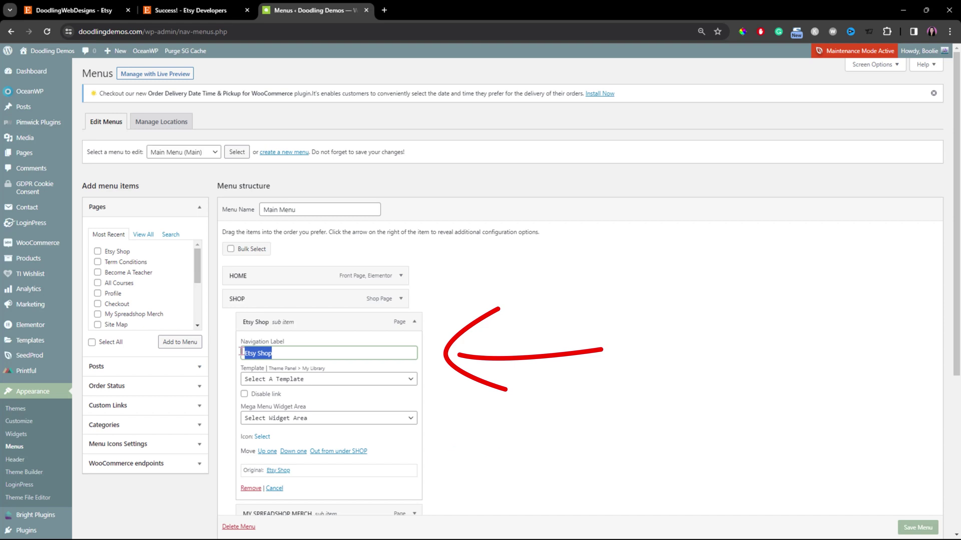
key("BackSpace")
type("ETSY")
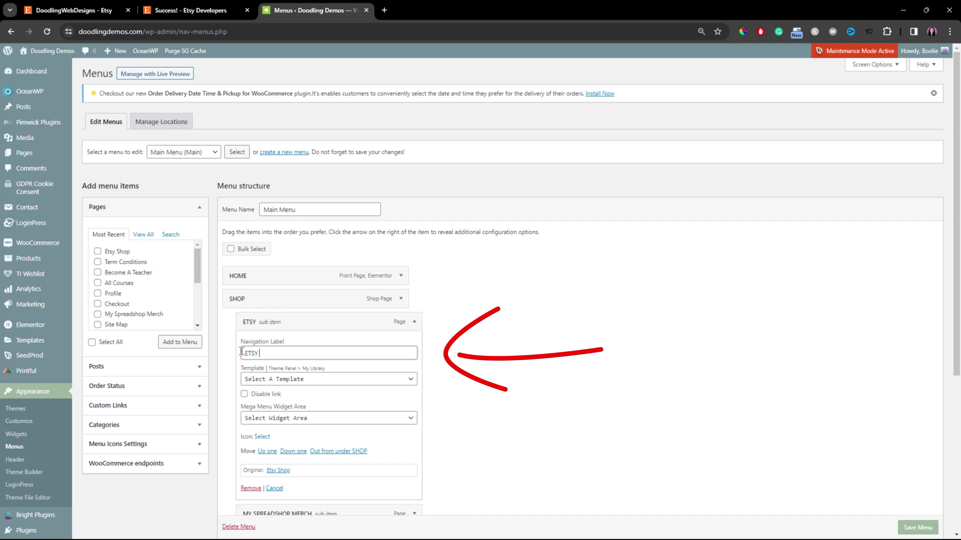
type(" SHOP")
left_click(242, 353)
type("MY")
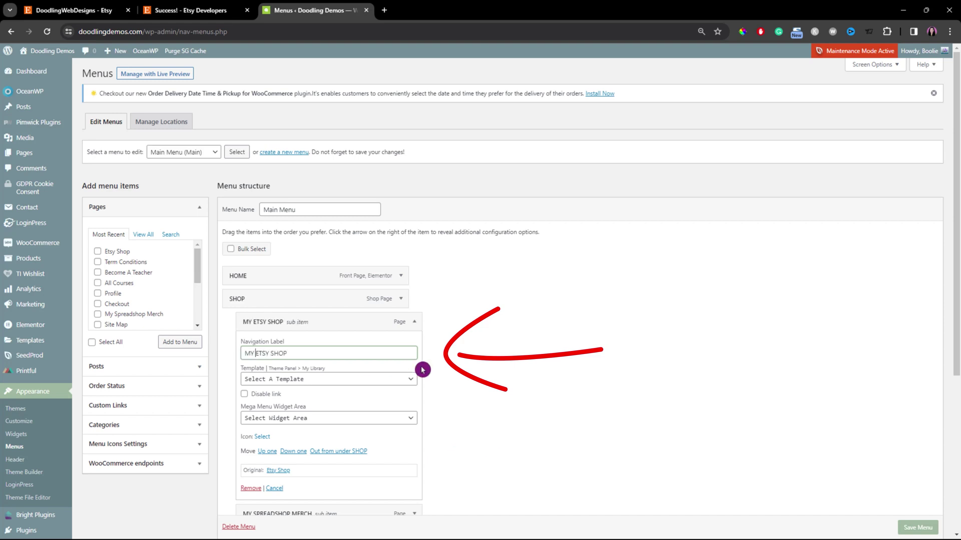
Step: Give the MY ETSY SHOP menu item the Notebook icon and save the Main Menu
left_click(262, 438)
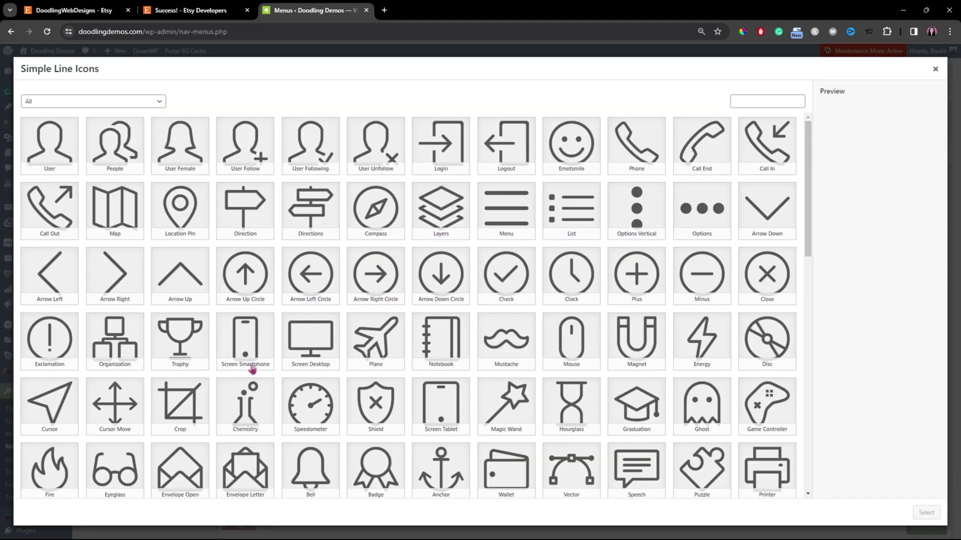
scroll(460, 314, "down", 2)
left_click(443, 231)
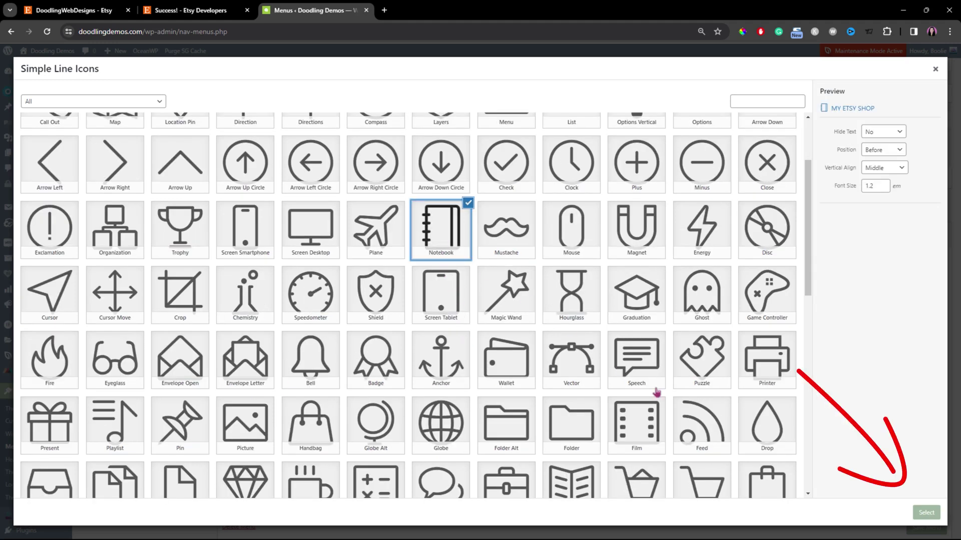
left_click(927, 513)
left_click(415, 350)
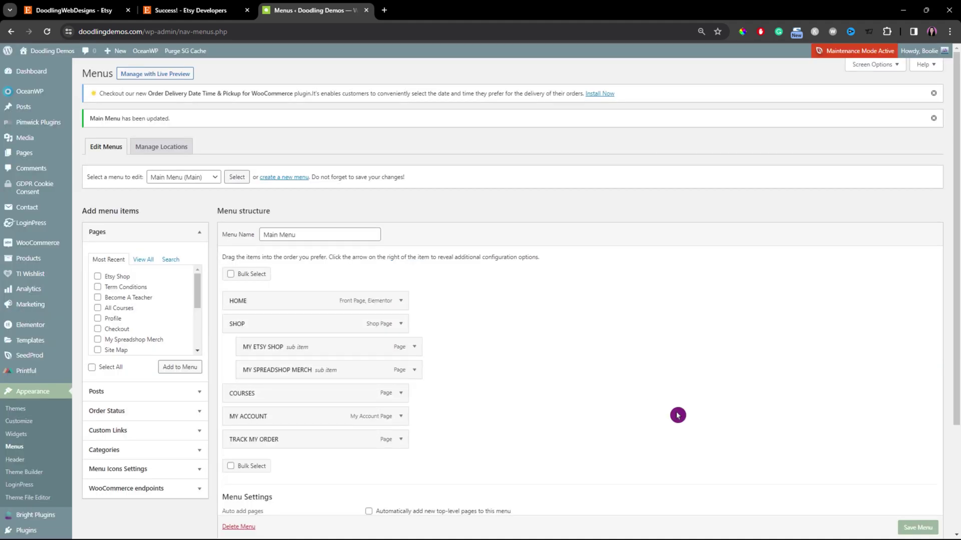
left_click(917, 528)
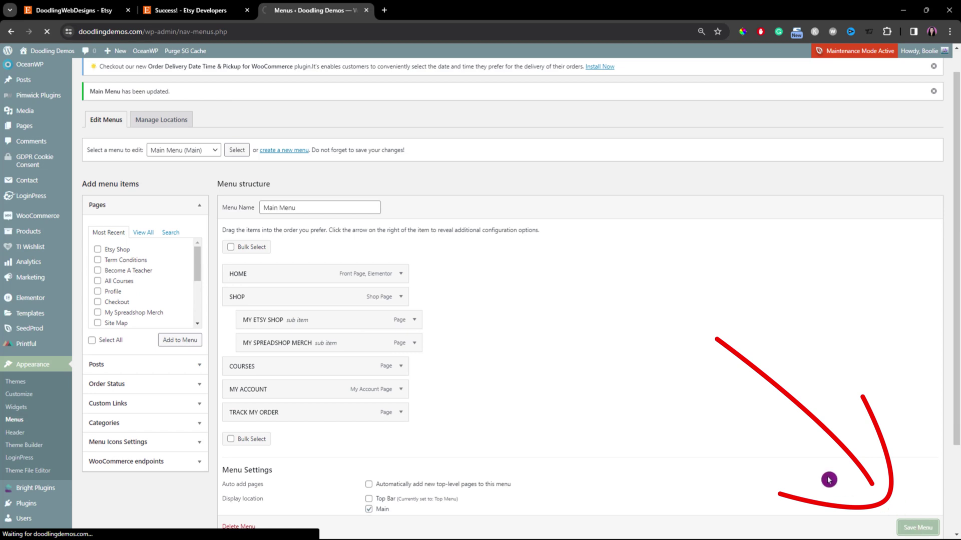
right_click(36, 71)
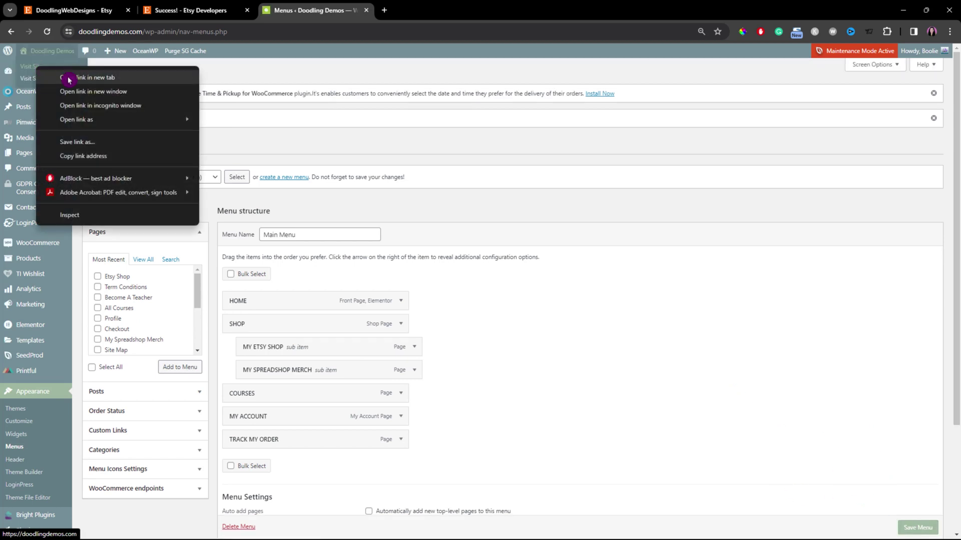
Step: Open the live site in a new tab and view the My Etsy Shop page via Shop
left_click(45, 76)
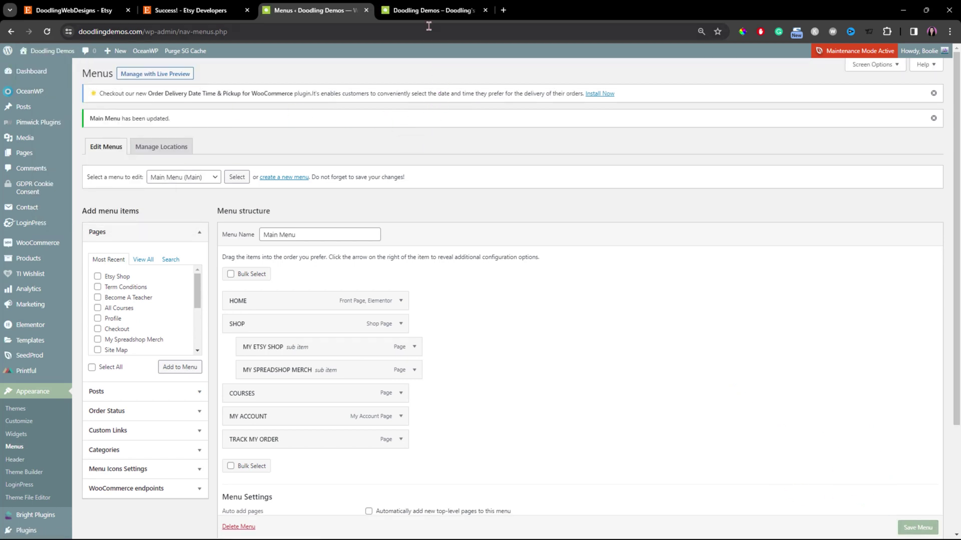
key("ctrl+Tab")
mouse_move(473, 92)
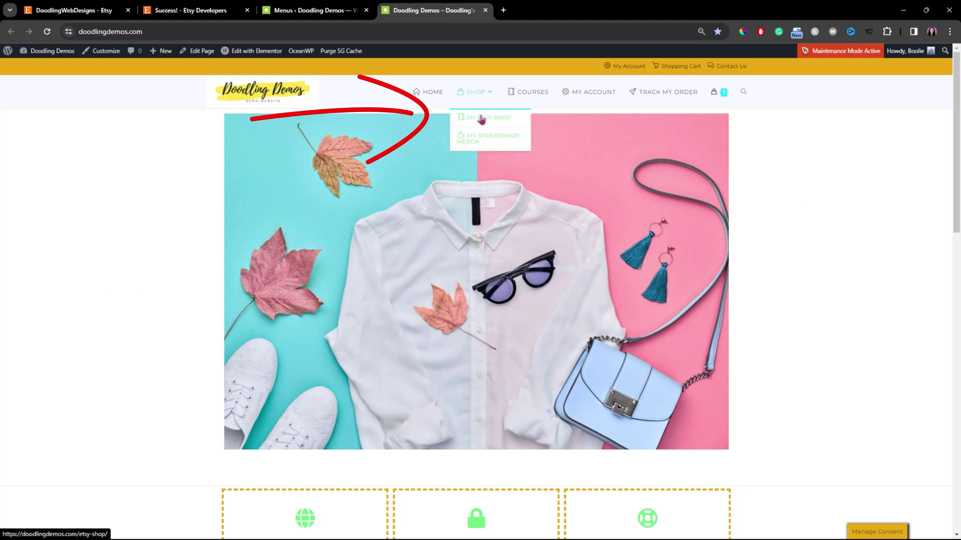
left_click(489, 120)
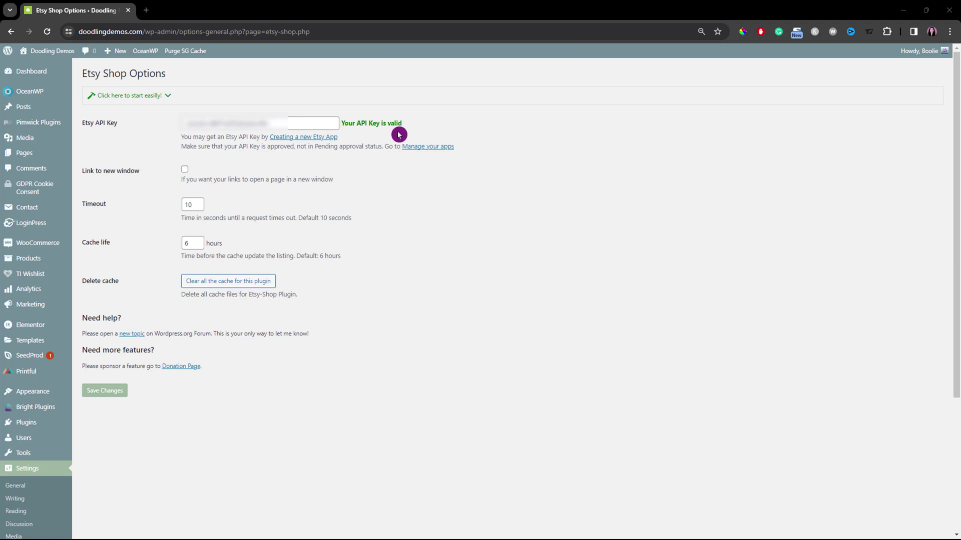
Step: Search Etsy Shop Options for the DoodlingWebDesigns shop; its sections list comes back empty
left_click(162, 98)
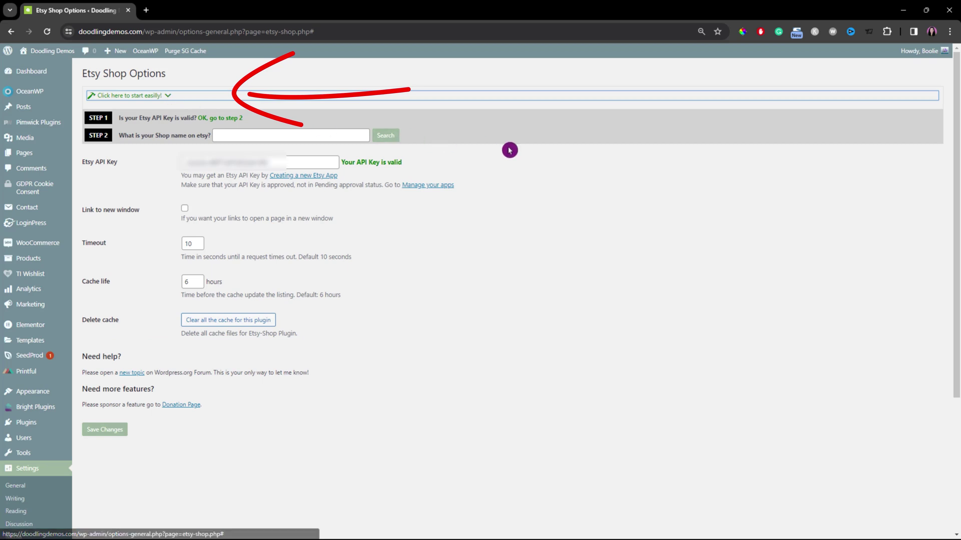
left_click(247, 136)
type("DoodlingWebDesigns")
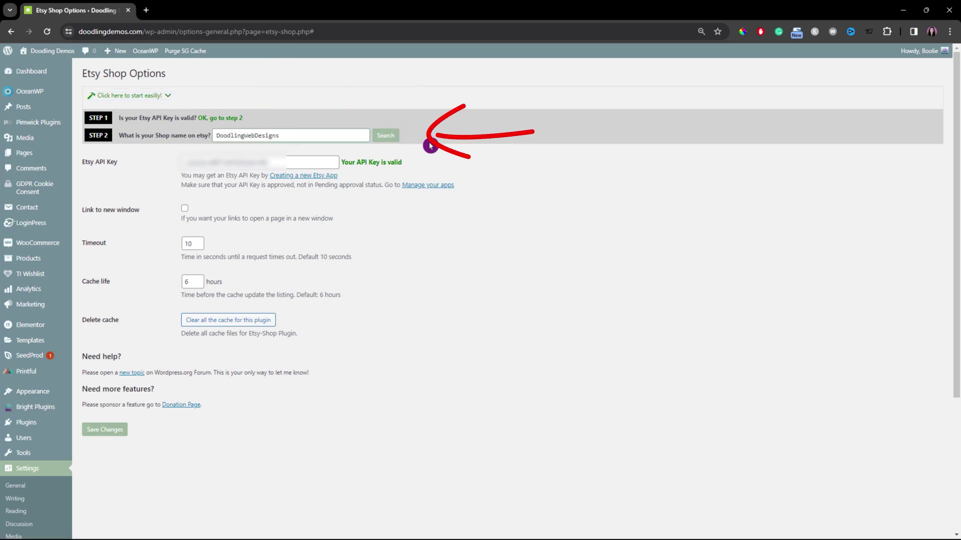
left_click(387, 138)
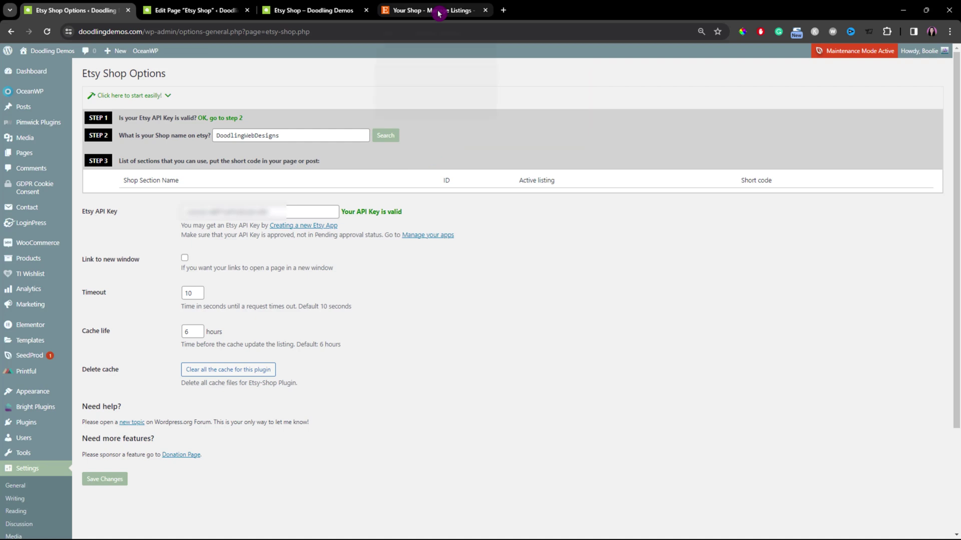
left_click(439, 13)
Step: Select both listings and create a new 'Office Supplies' shop section in Manage Sections
left_click(147, 99)
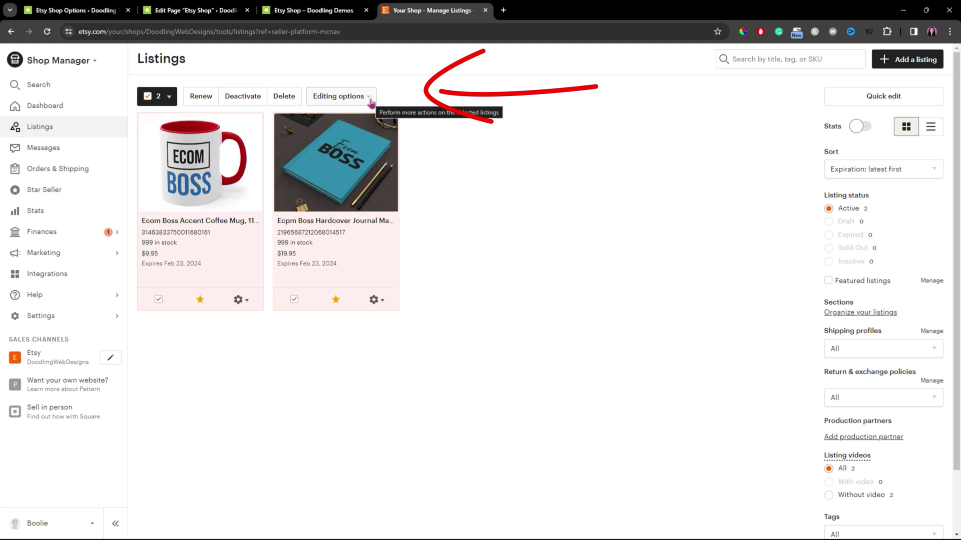
left_click(370, 102)
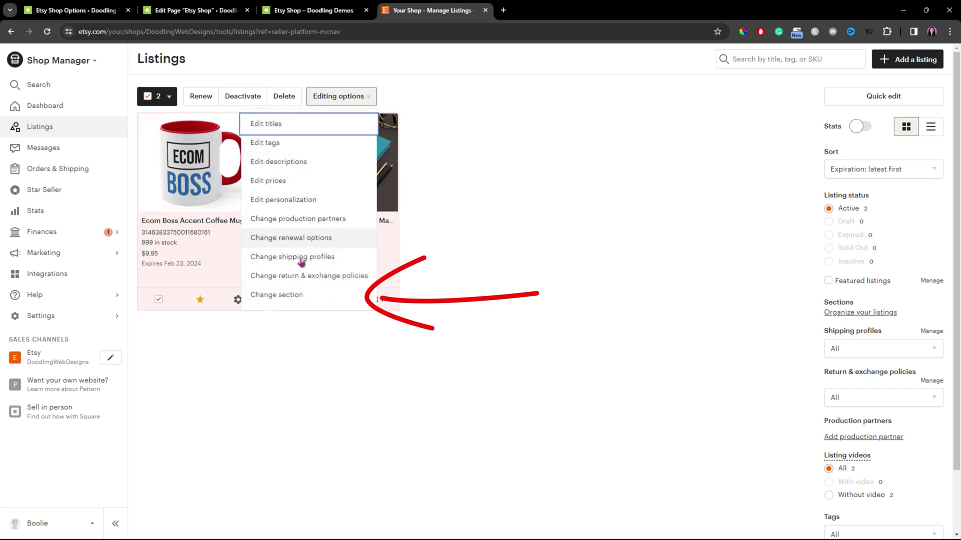
left_click(291, 299)
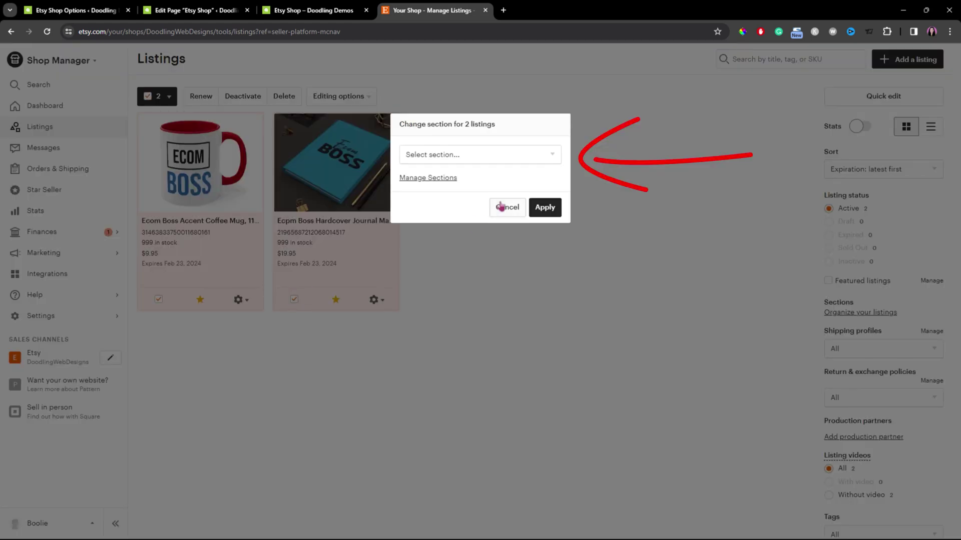
left_click(554, 158)
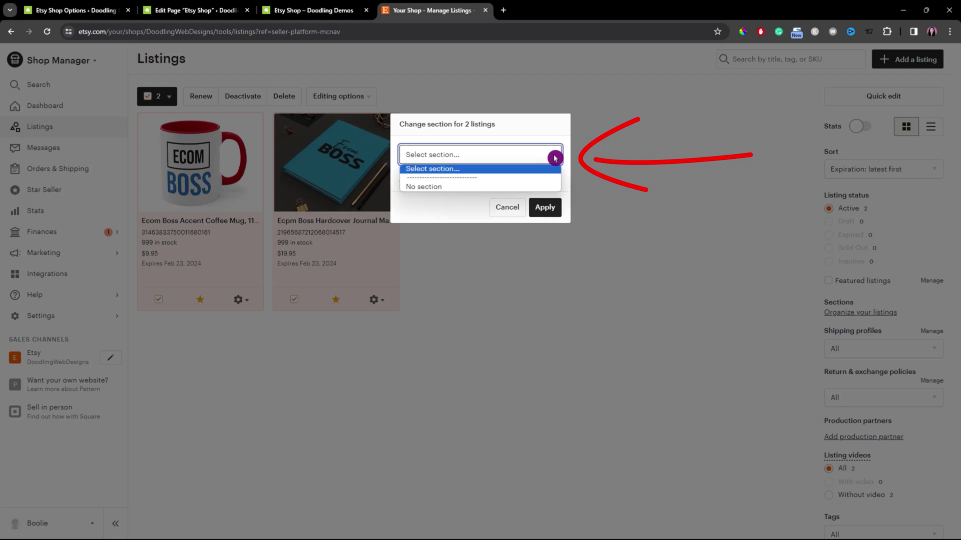
left_click(553, 157)
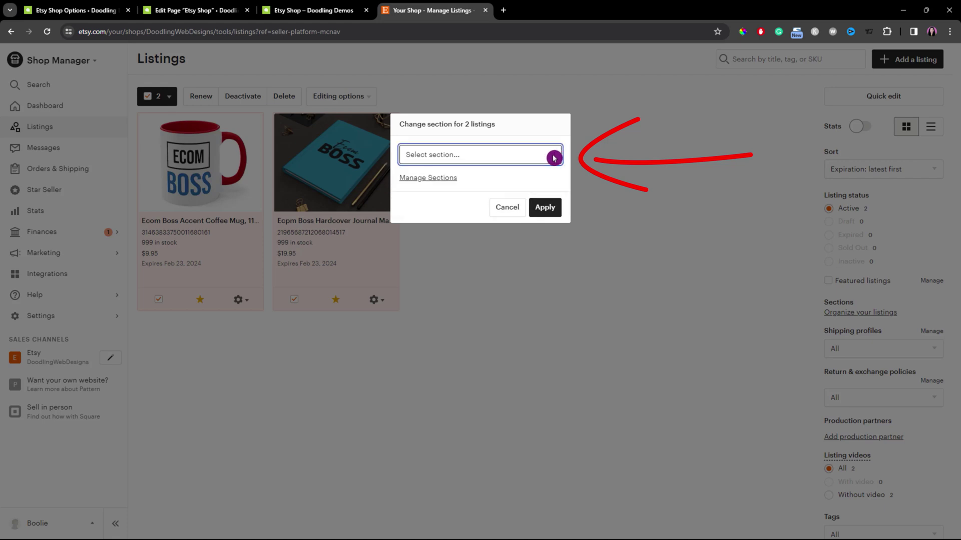
left_click(441, 179)
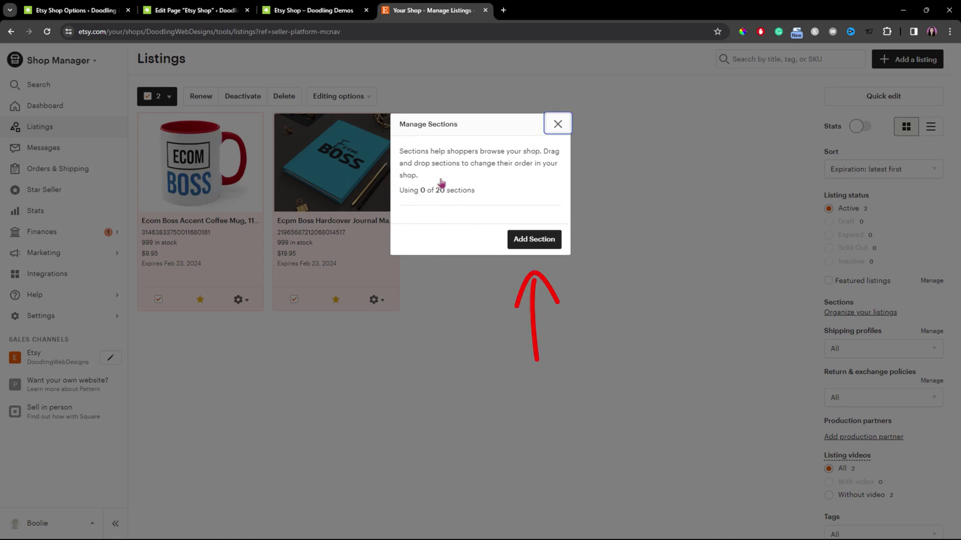
left_click(534, 239)
left_click(495, 169)
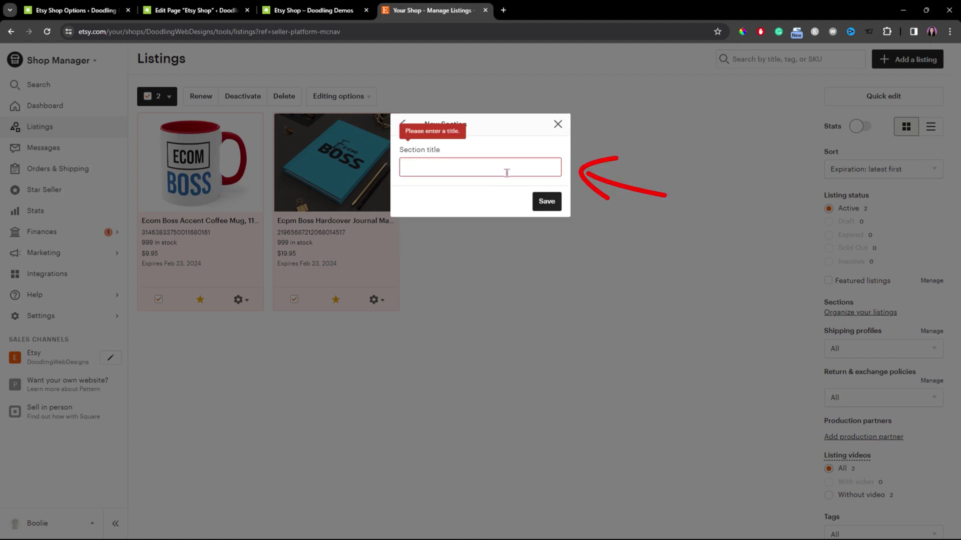
type("Office Supplies")
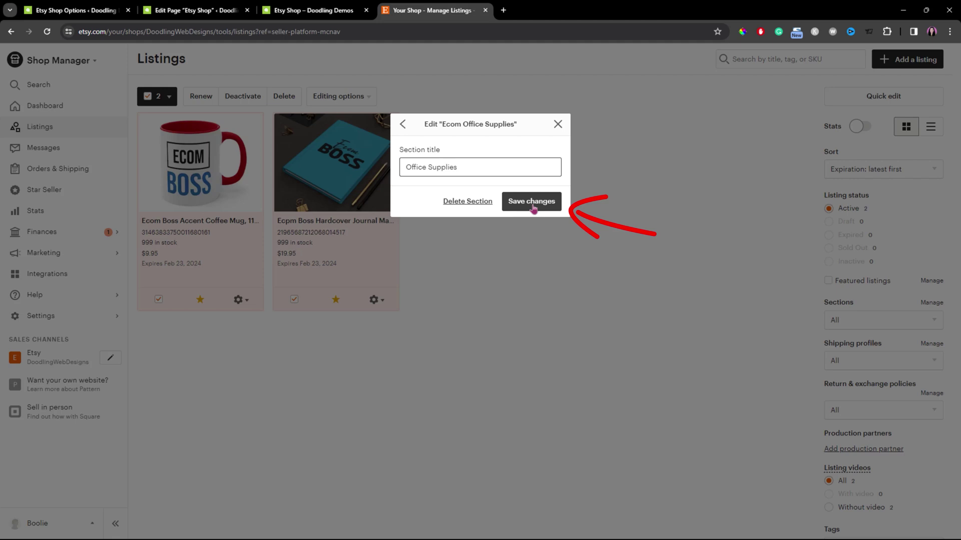
left_click(534, 209)
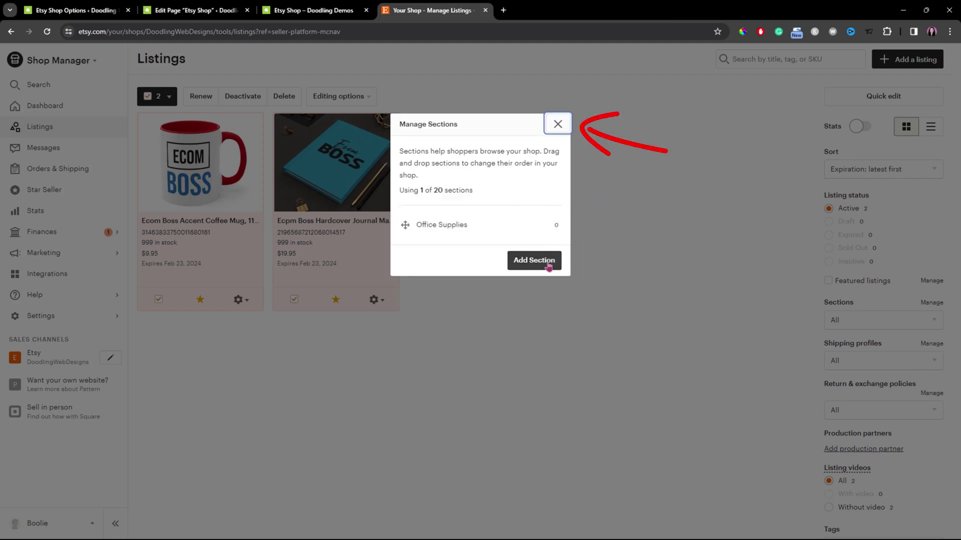
left_click(558, 125)
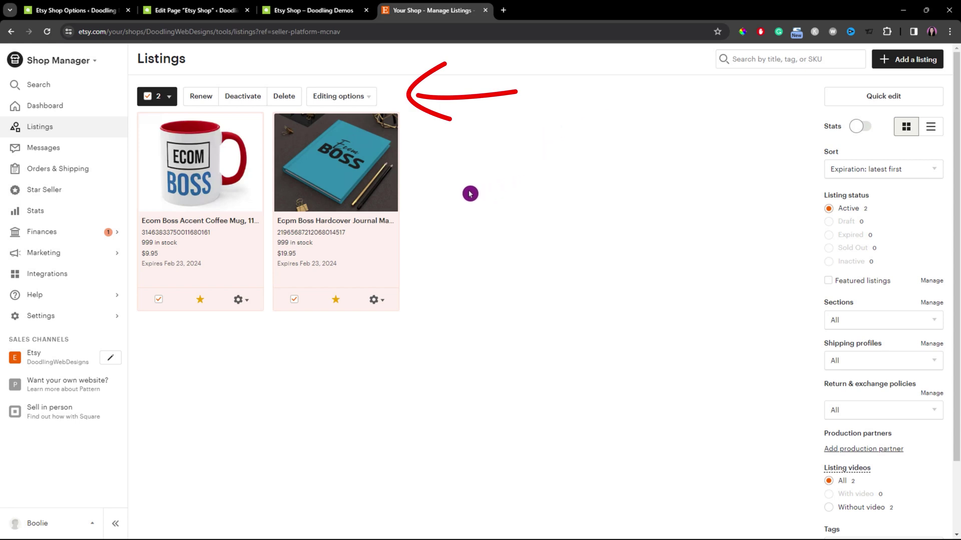
Step: Assign the Office Supplies section to both the mug and journal listings
left_click(371, 99)
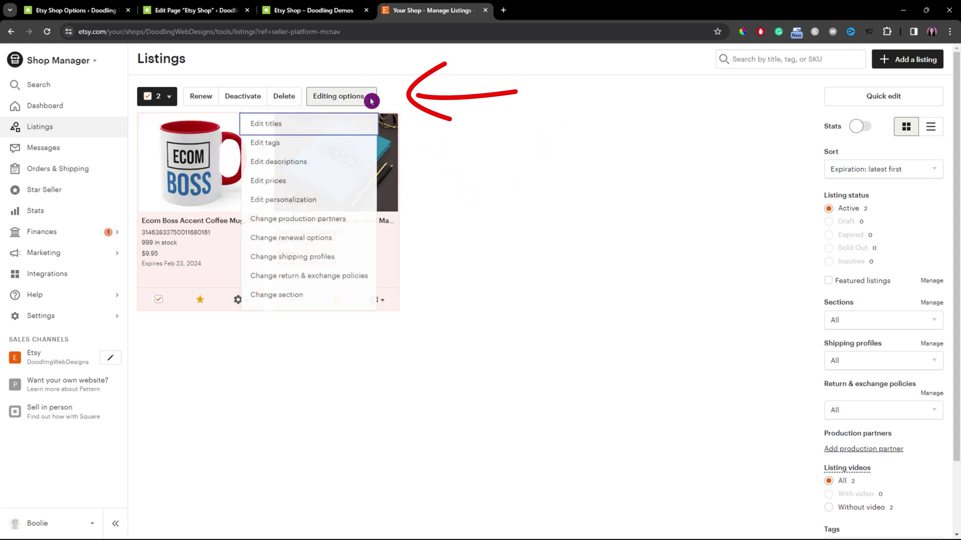
left_click(289, 297)
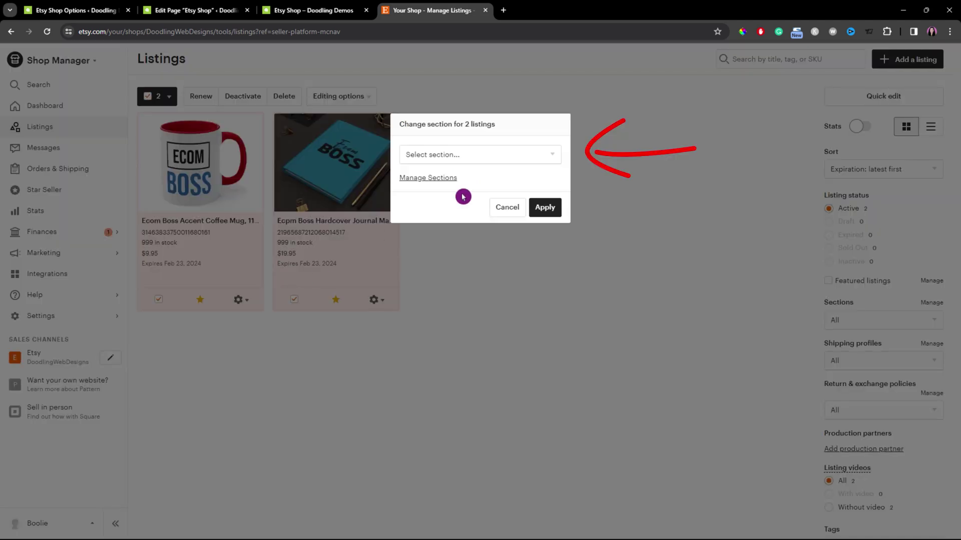
left_click(553, 157)
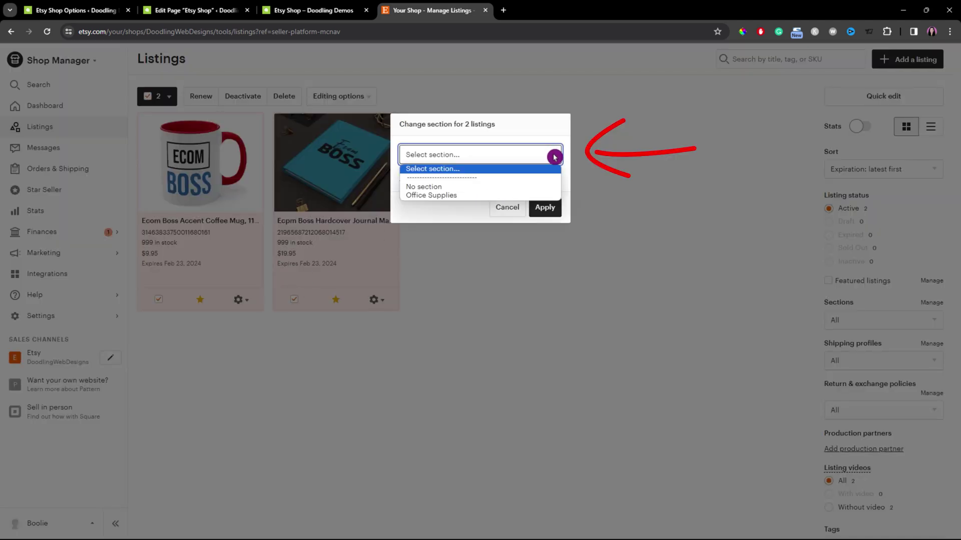
left_click(472, 196)
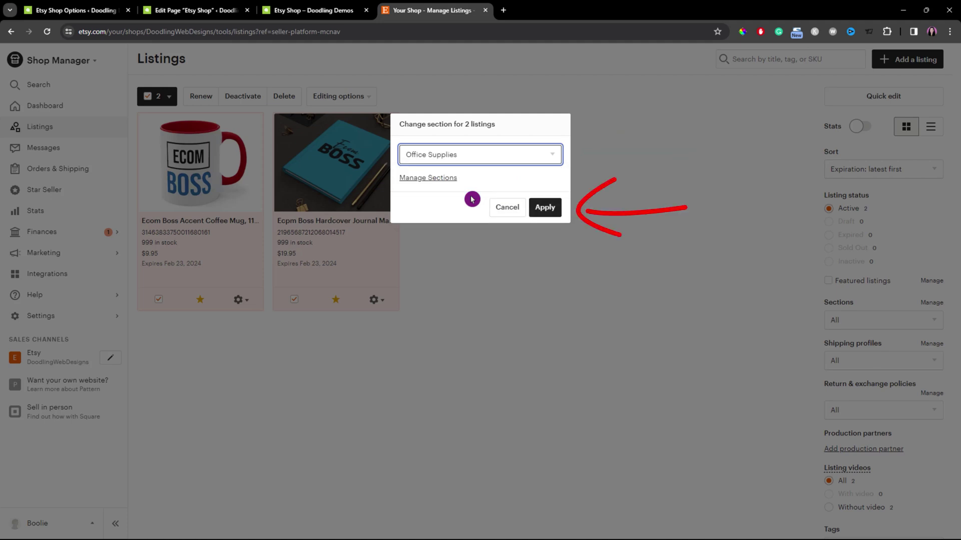
left_click(548, 211)
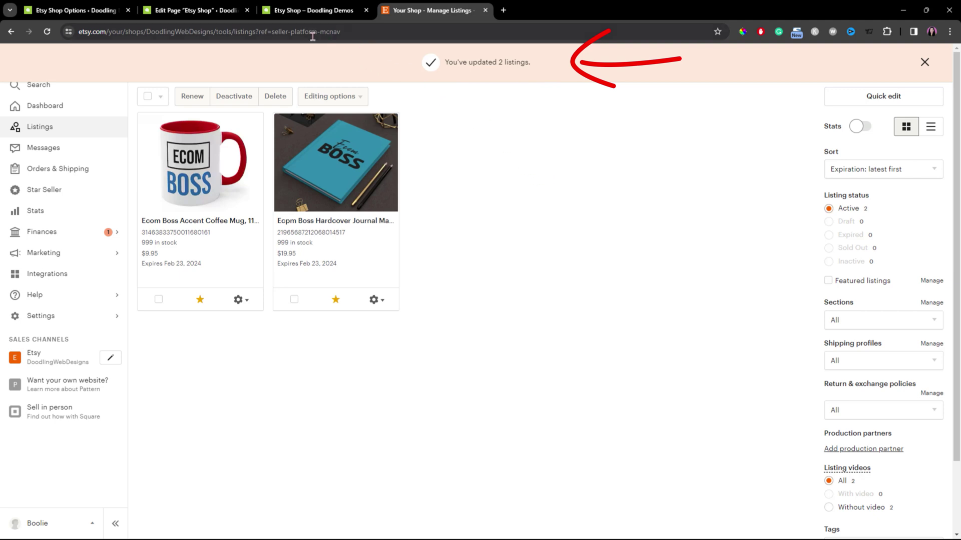
Step: Reload Etsy Shop Options and copy the Office Supplies section (ID 45804776) shortcode
left_click(95, 10)
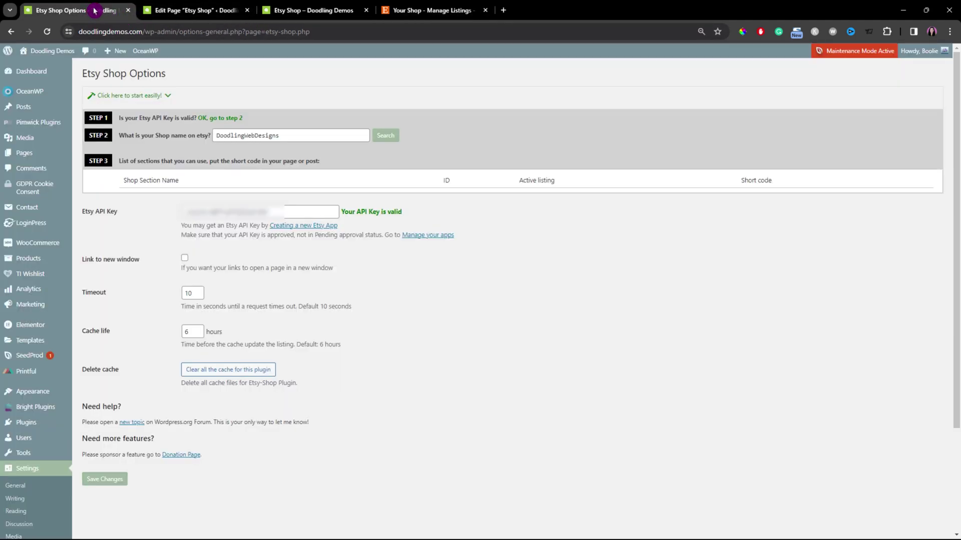
left_click(47, 33)
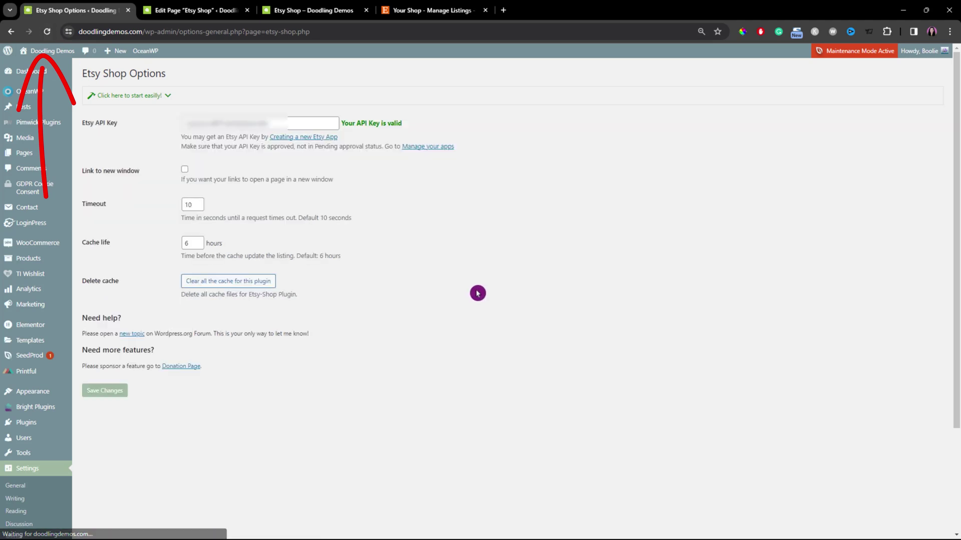
left_click(168, 96)
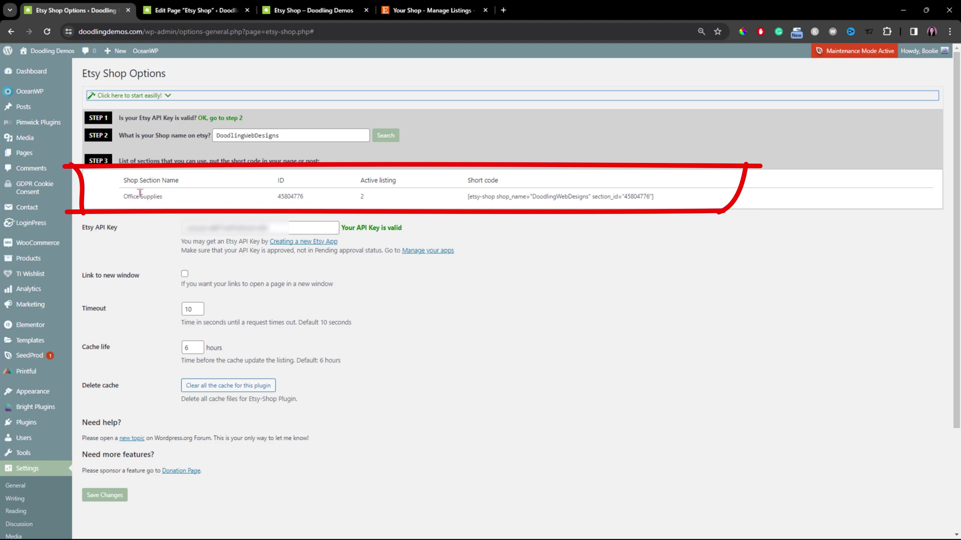
left_click(165, 200)
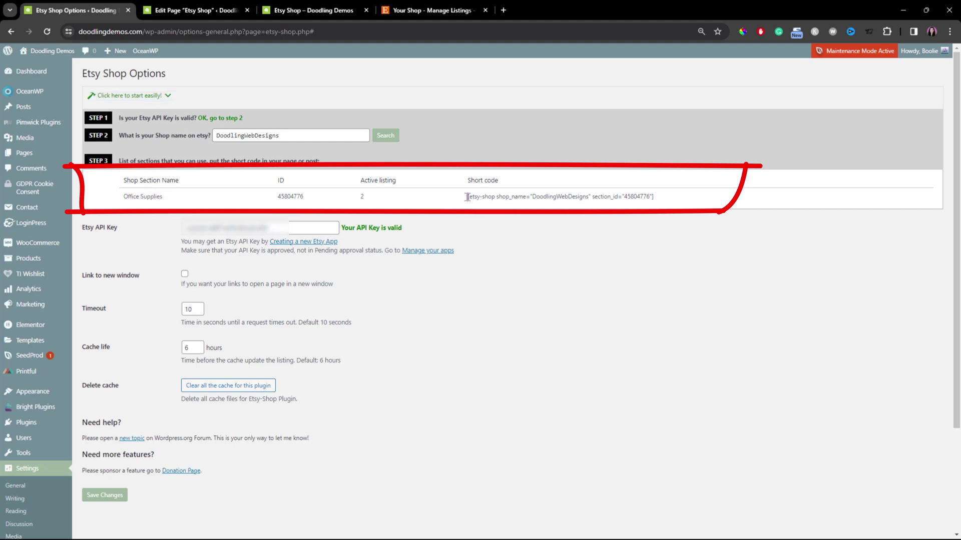
left_click_drag(467, 197, 634, 197)
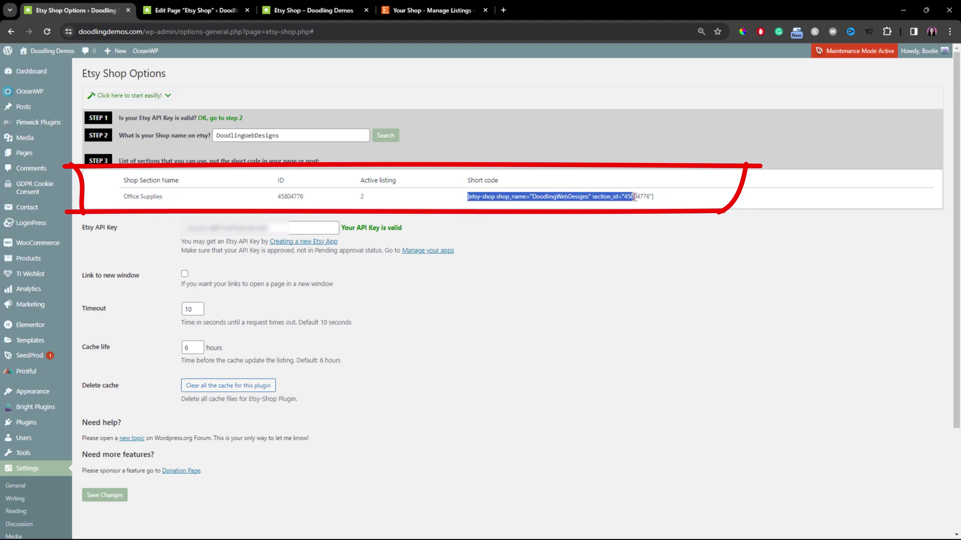
right_click(564, 197)
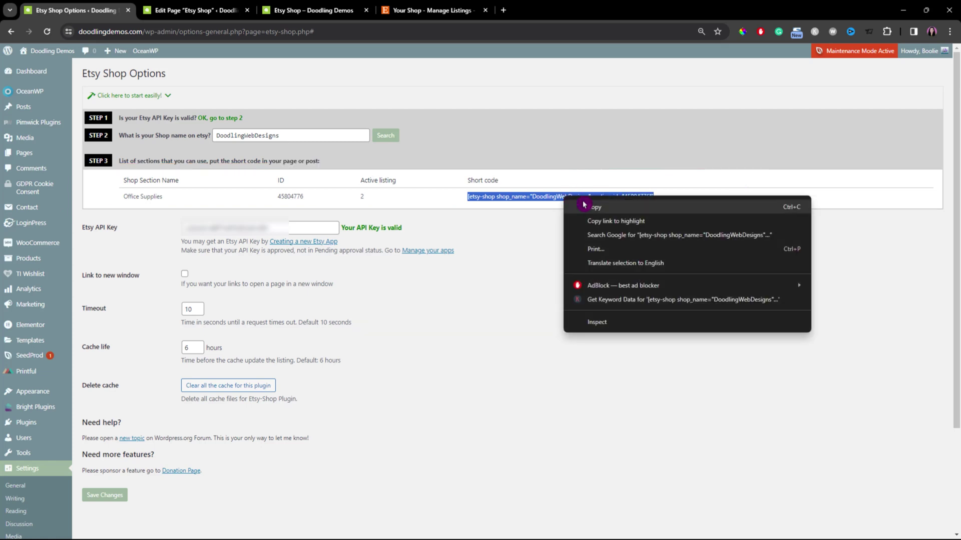
left_click(595, 211)
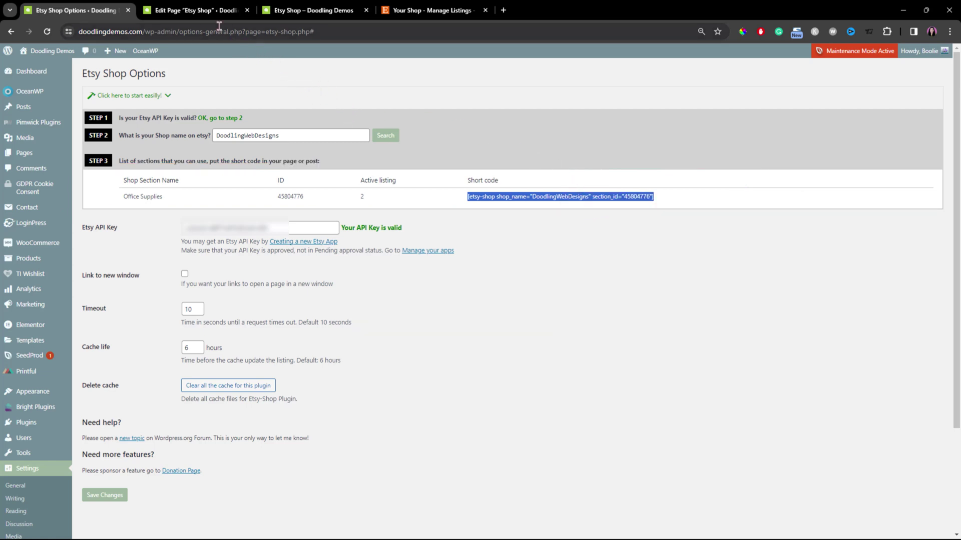
Step: Paste the Office Supplies shortcode into the Etsy Shop page's empty paragraph and update it
left_click(199, 13)
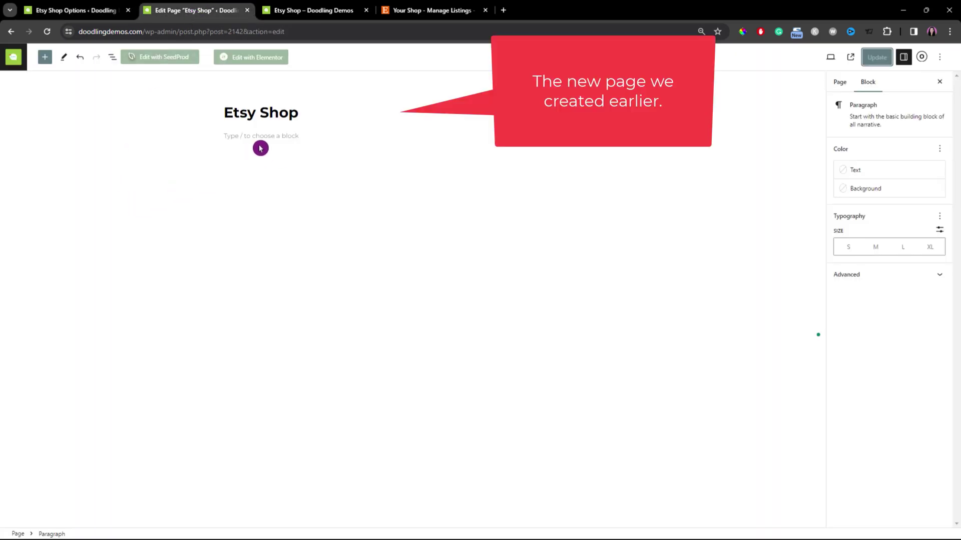
left_click(226, 134)
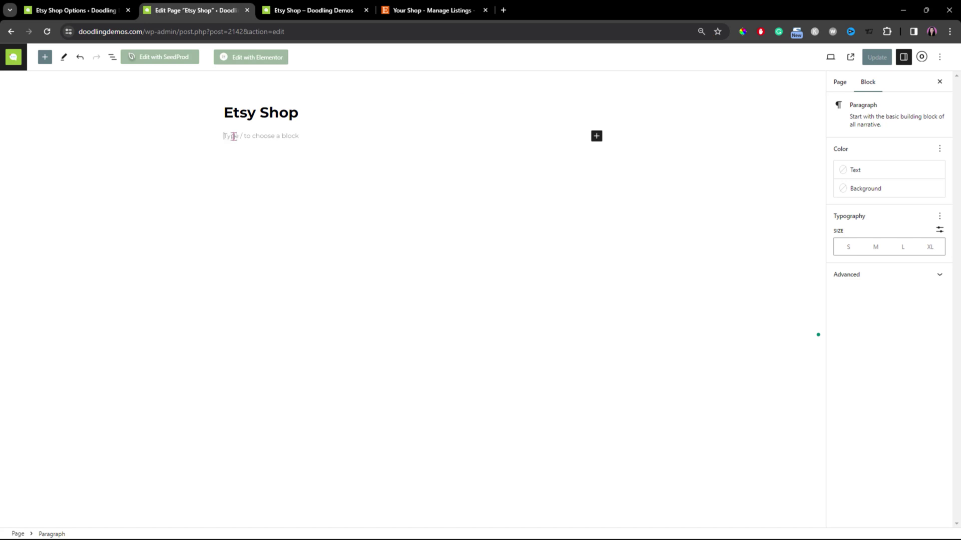
key("ctrl+v")
left_click(426, 174)
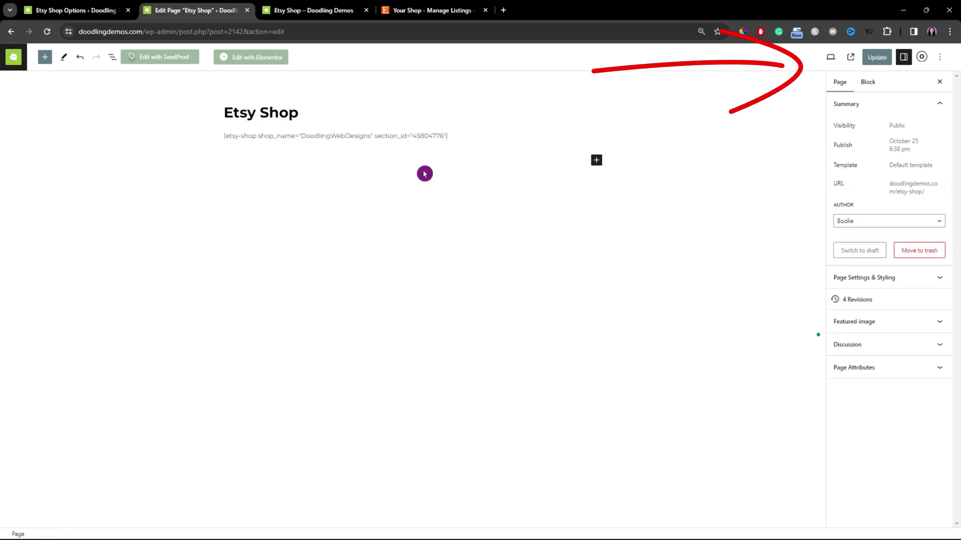
left_click(876, 57)
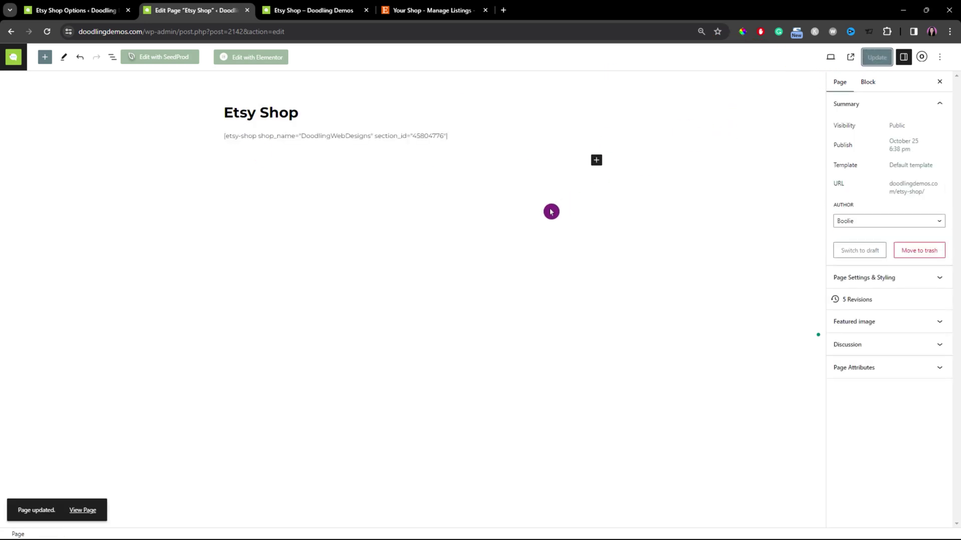
Step: Reload the live Etsy Shop page at 100% zoom to see the mug and journal listings
left_click(322, 13)
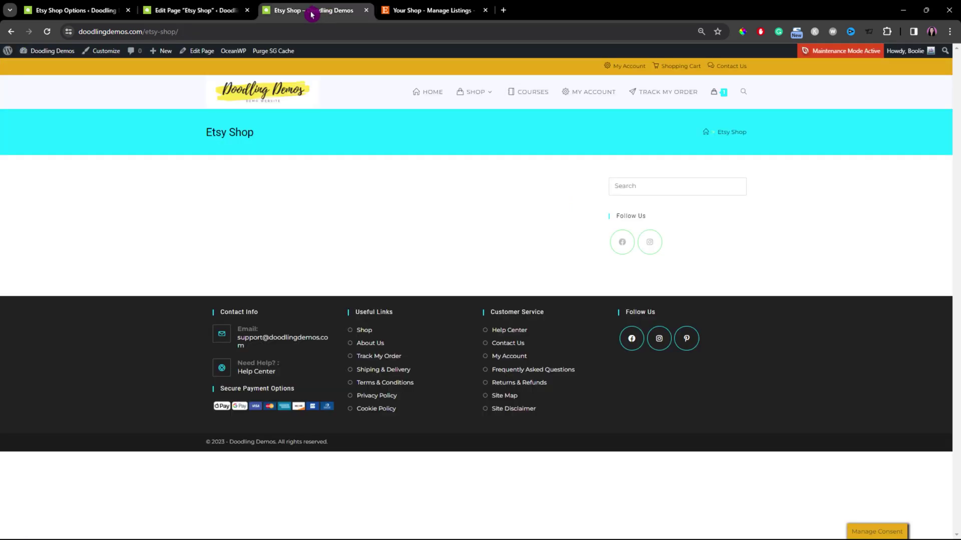
left_click(47, 35)
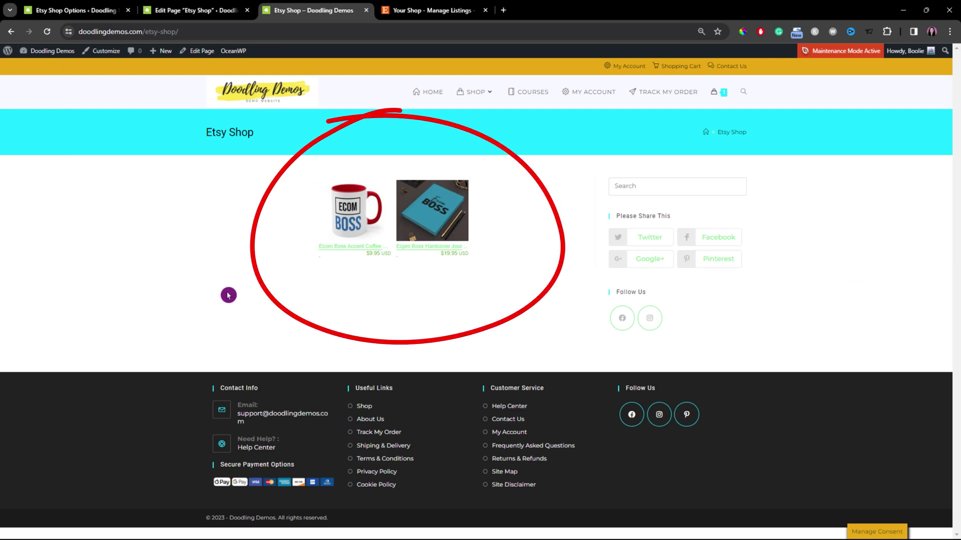
left_click(501, 254)
key("ctrl+plus")
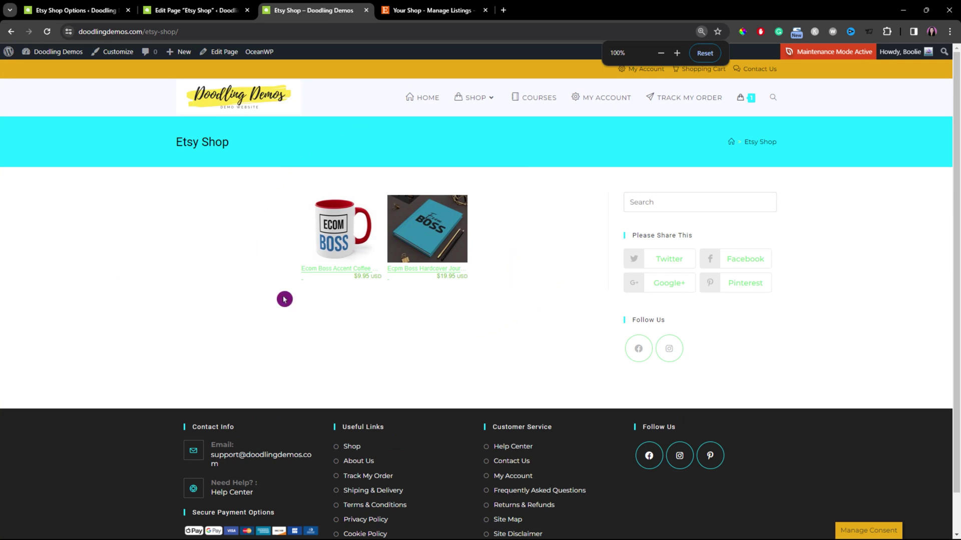
left_click(205, 12)
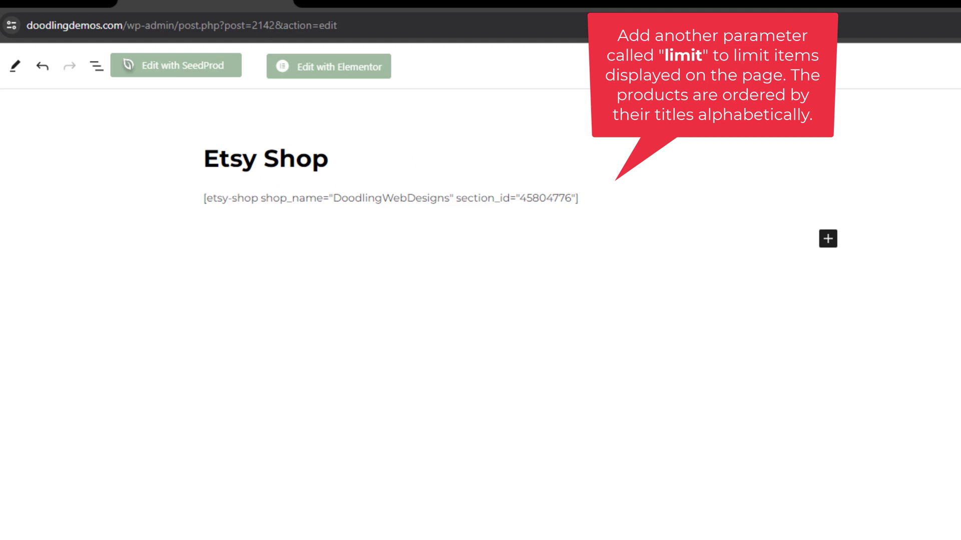
Step: Add limit="1" to the shortcode, update, and reload the live page showing only the mug
left_click(565, 217)
left_click(627, 215)
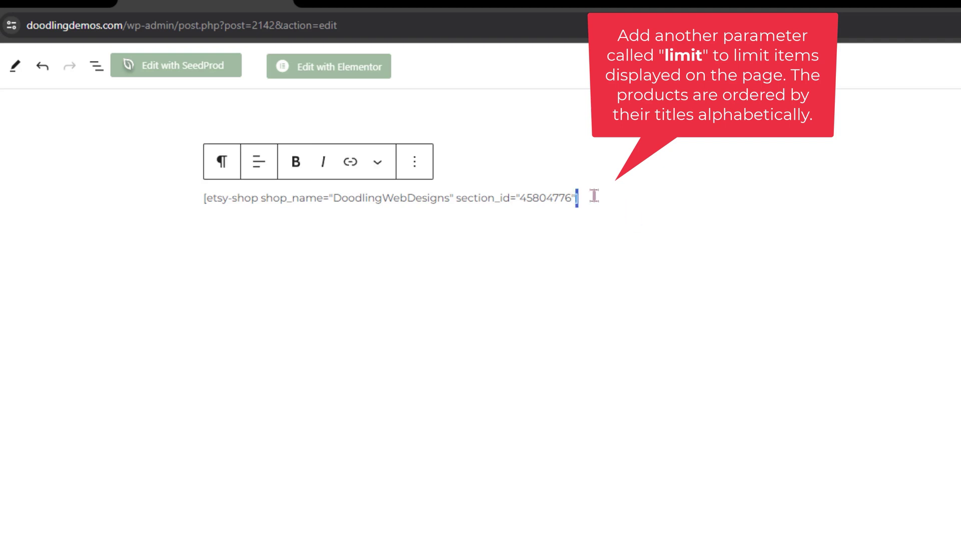
key("Left")
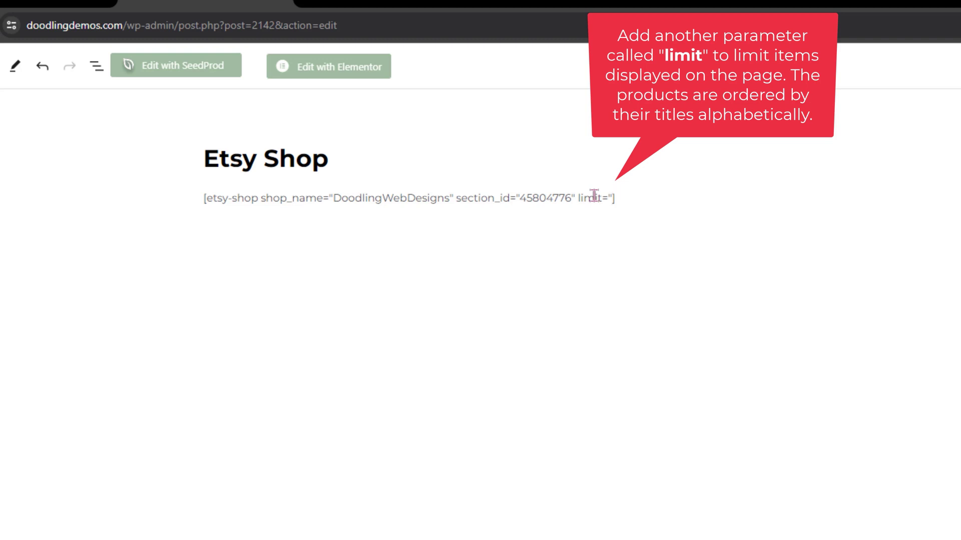
type("1")
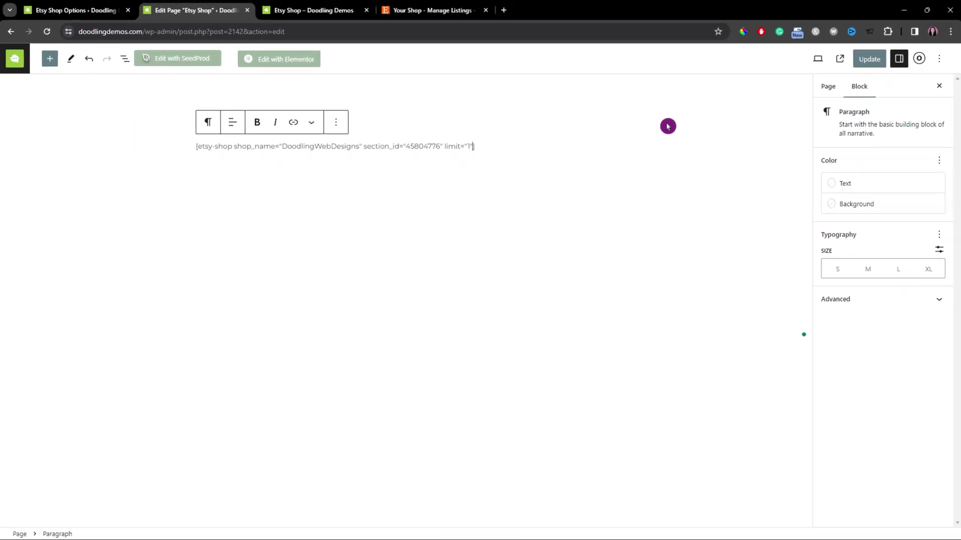
left_click(868, 59)
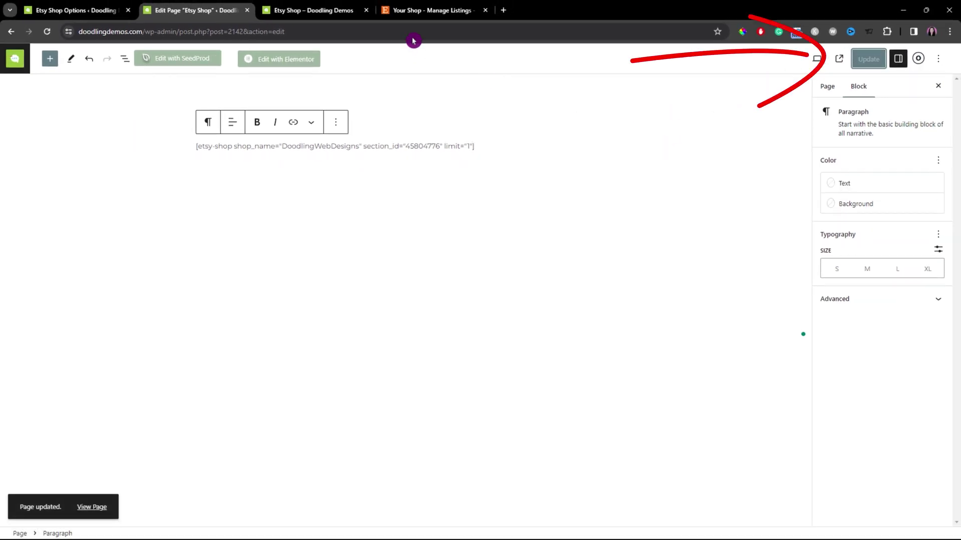
left_click(316, 10)
left_click(47, 32)
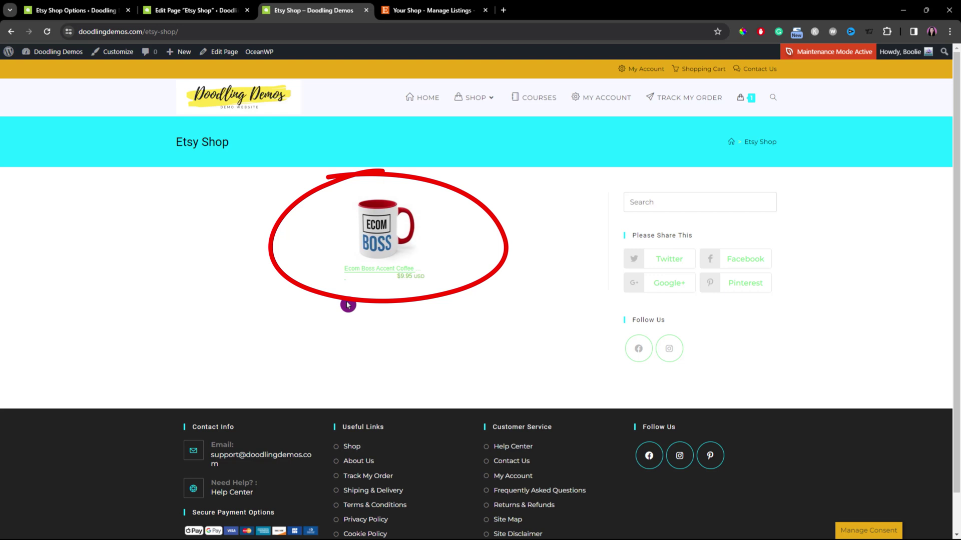
Step: Change the shortcode limit to 10, update the page, and open the coffee mug's Etsy listing
left_click(200, 11)
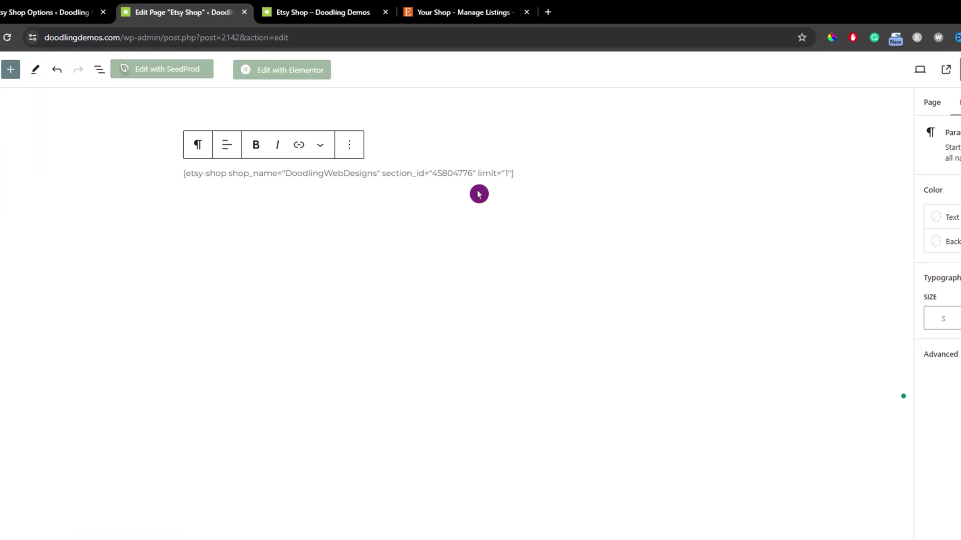
left_click(509, 174)
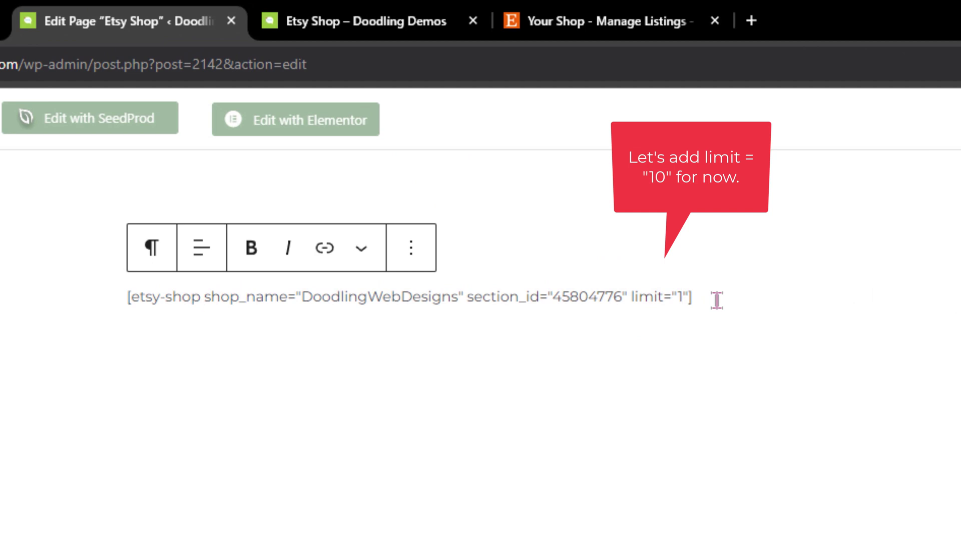
key("BackSpace")
type("1")
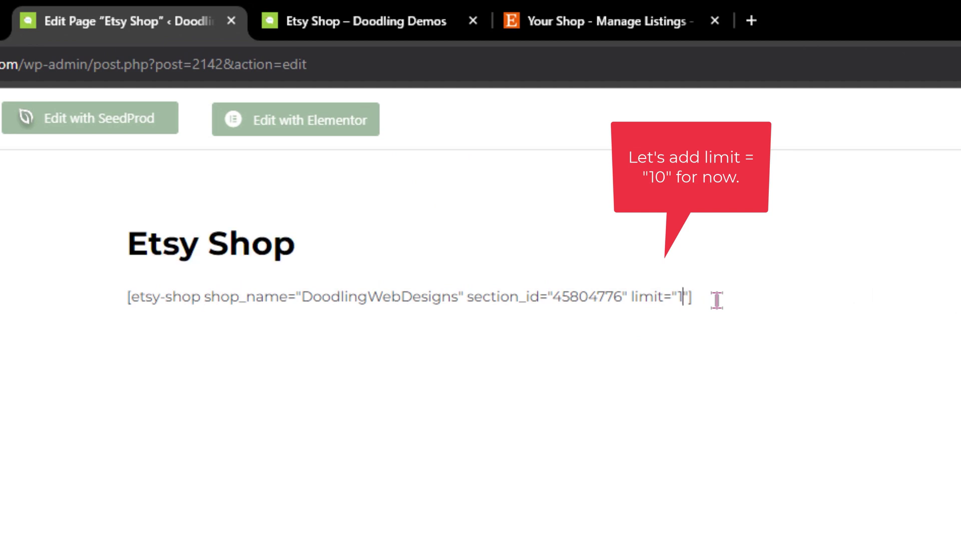
type("0")
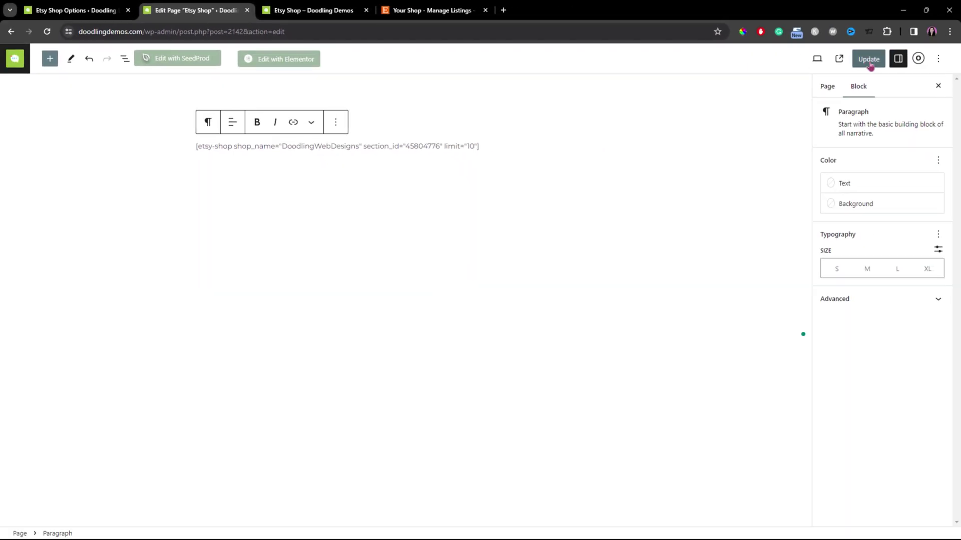
left_click(870, 64)
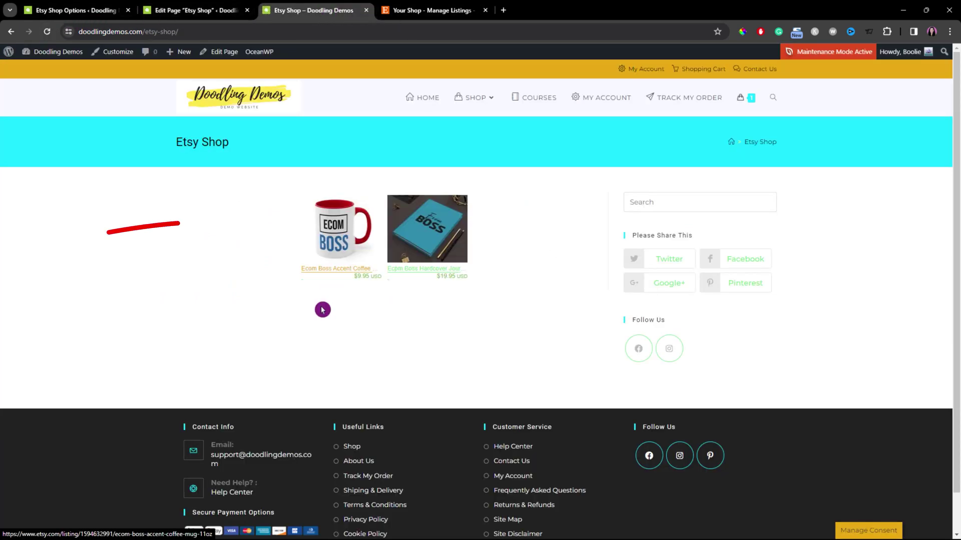
left_click(331, 272)
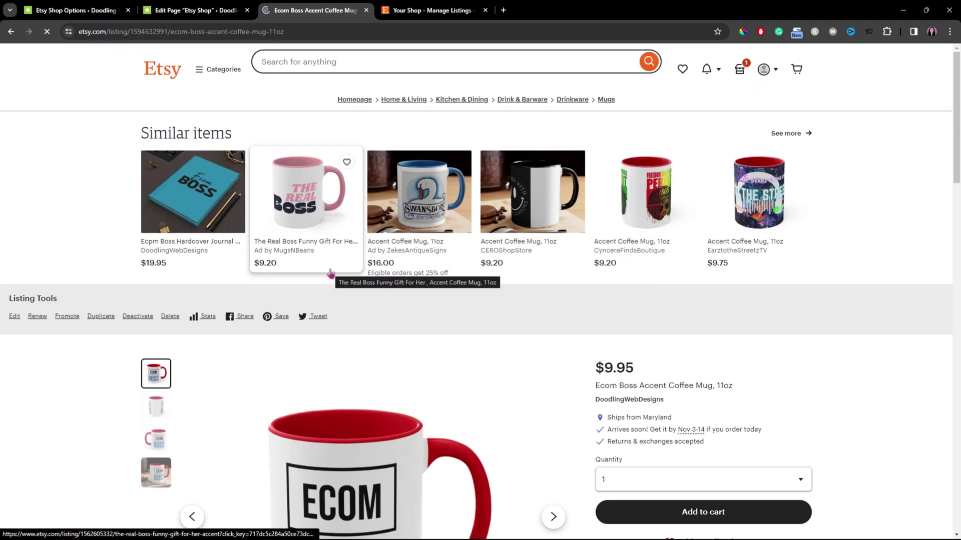
Step: Scroll down the Ecom Boss Accent Coffee Mug, 11oz listing to its details
scroll(553, 333, "down", 2)
scroll(553, 334, "down", 1)
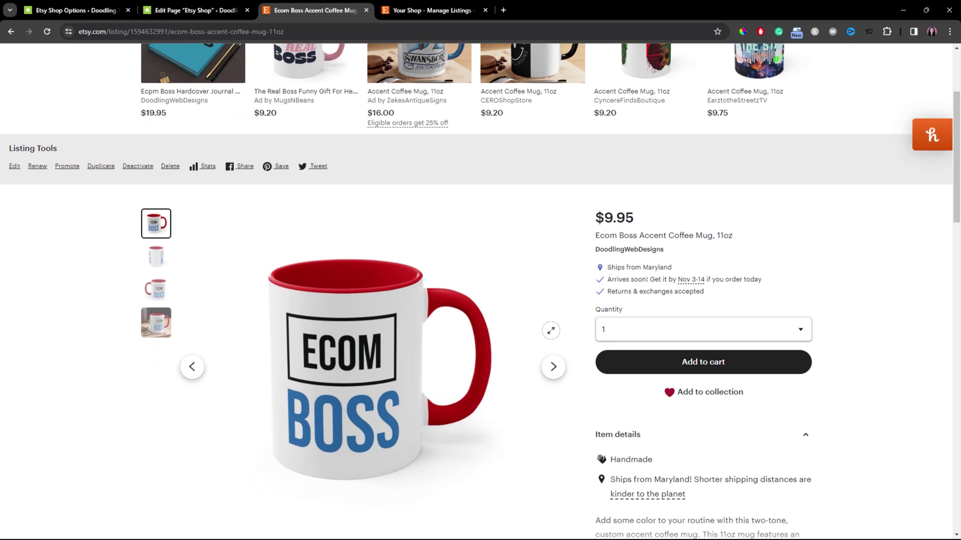
scroll(552, 333, "down", 1)
scroll(552, 334, "down", 1)
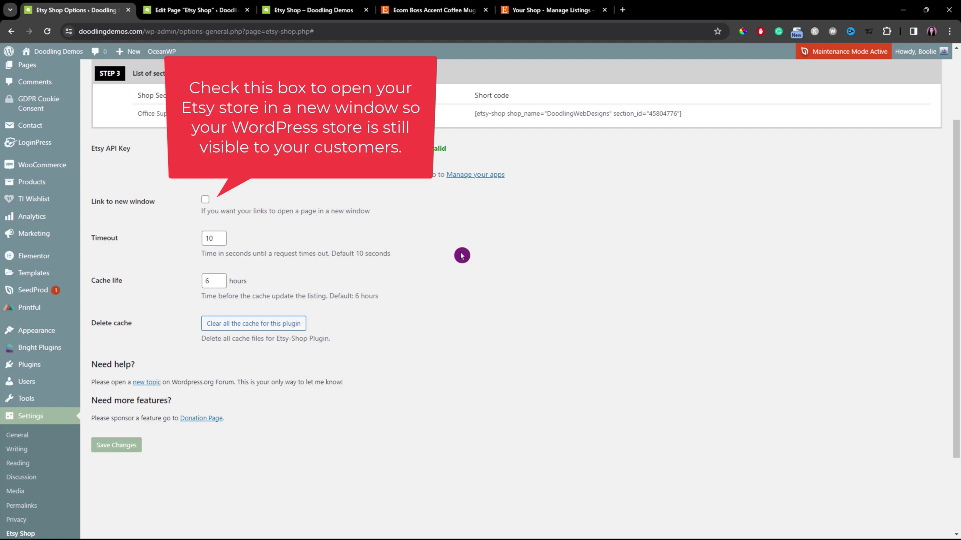
Step: Return to the Ecom Boss Accent Coffee Mug listing on Etsy
key("ctrl+4")
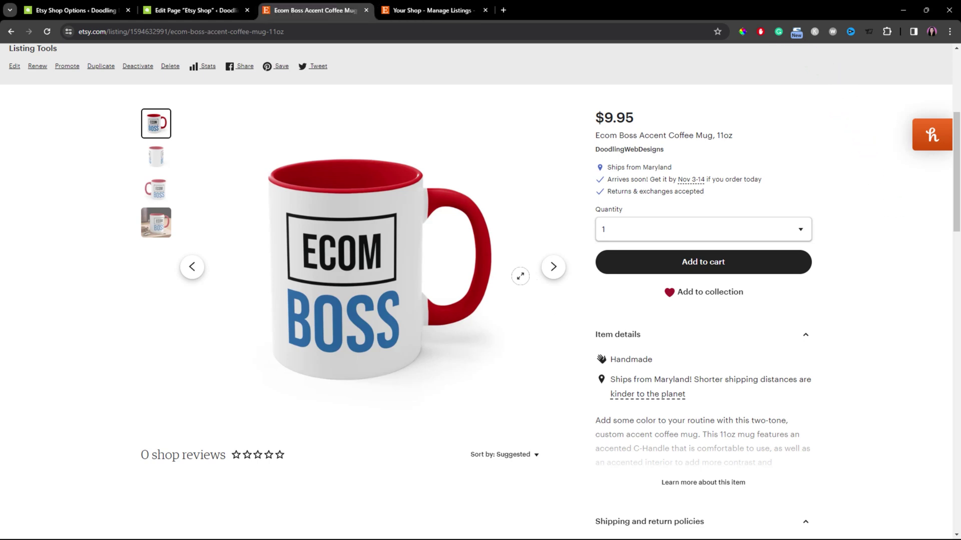
Step: Cycle through the coffee mug's product photos, ending on the handle-left view
left_click(554, 268)
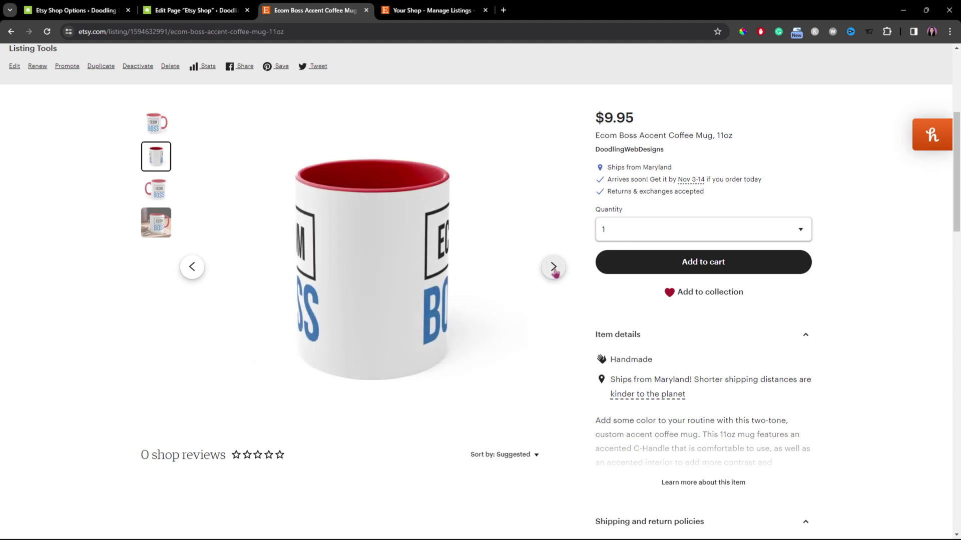
left_click(553, 268)
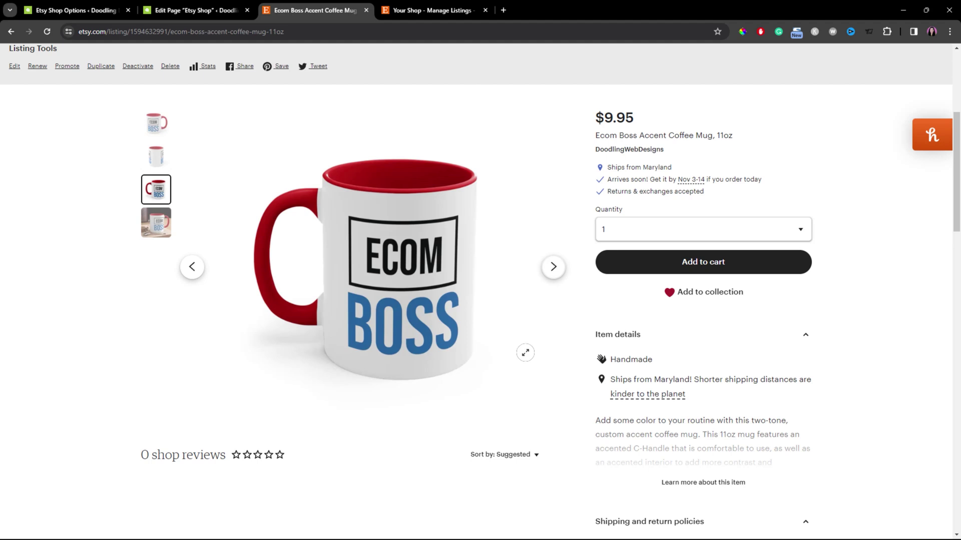
left_click(525, 353)
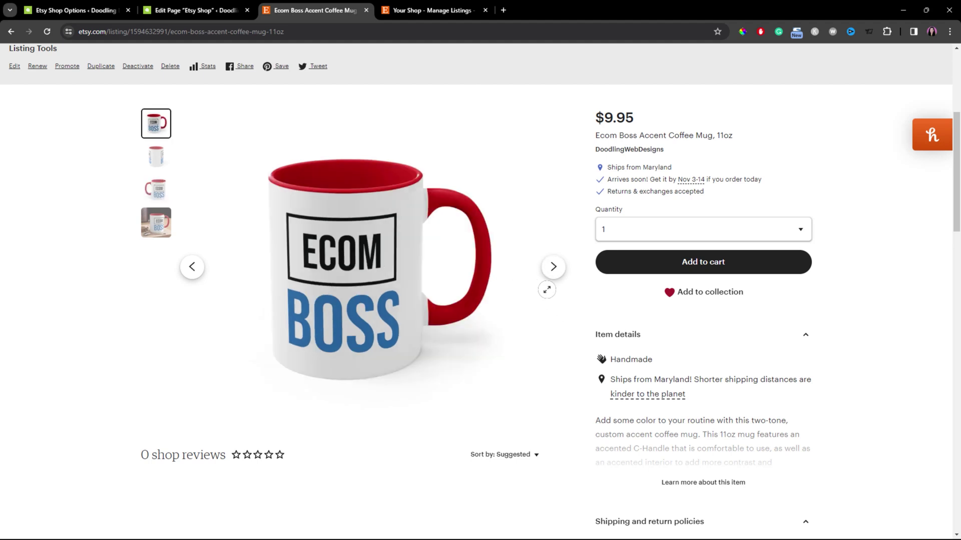
left_click(553, 268)
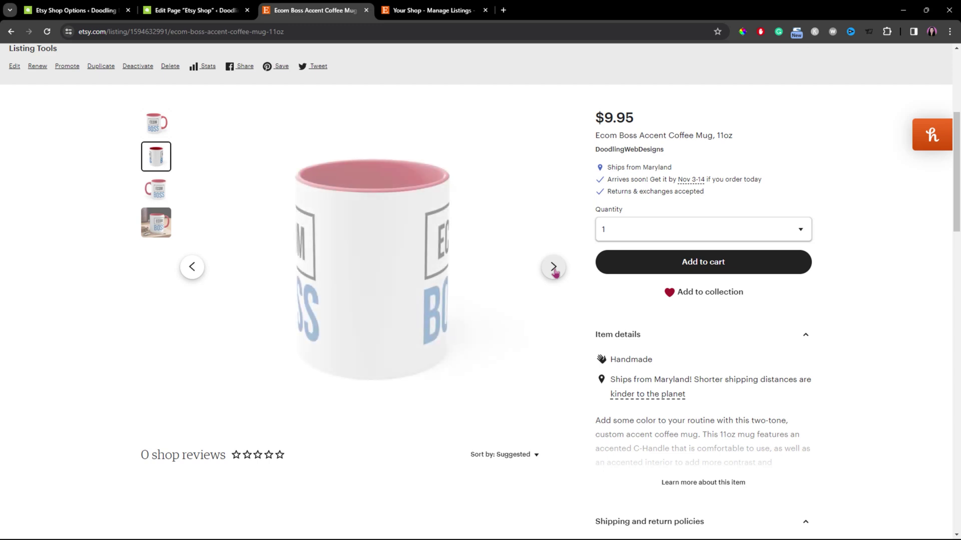
left_click(553, 268)
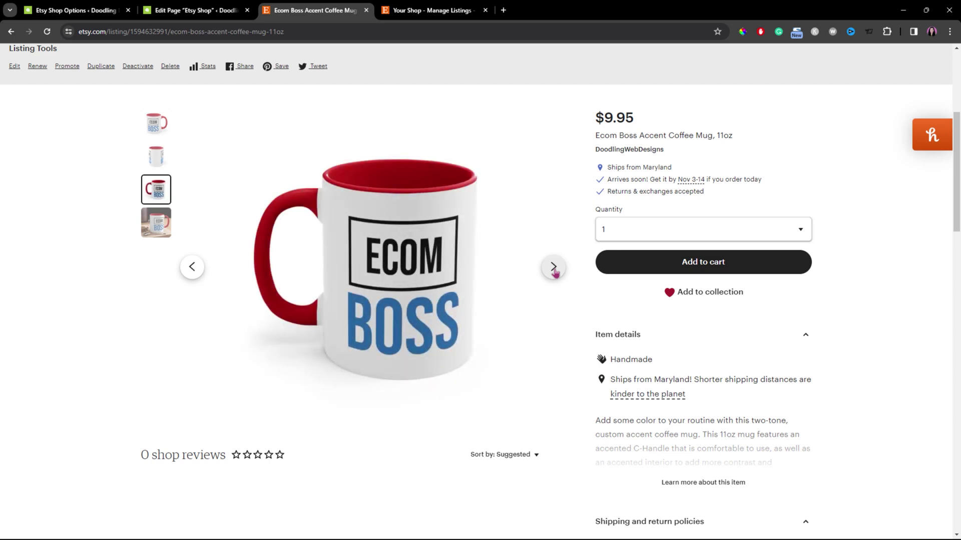